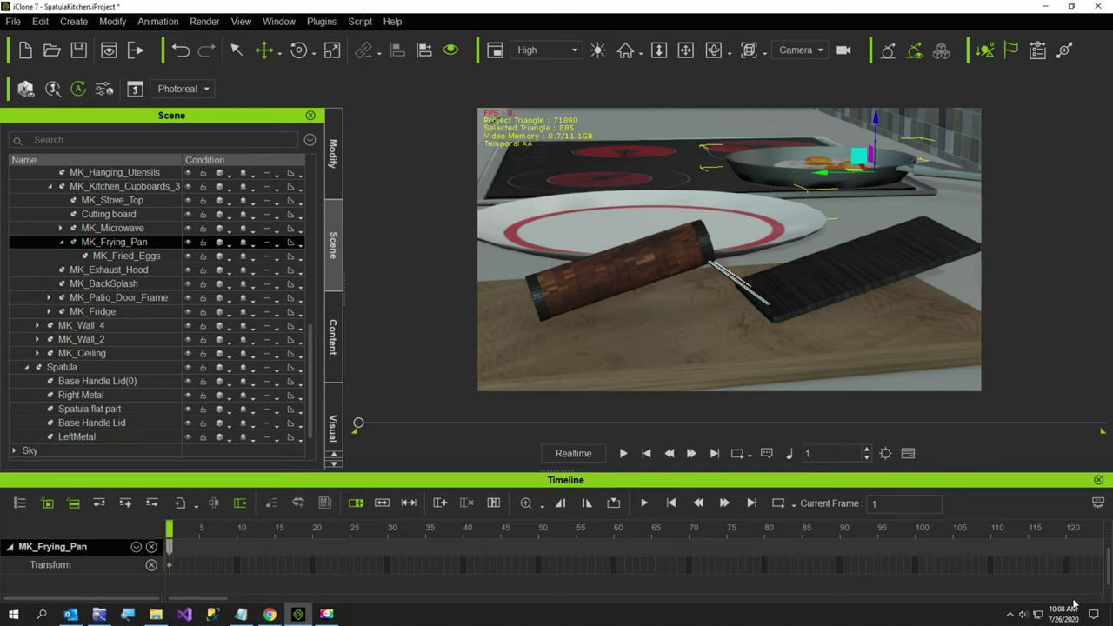
# Select MK_Stove_Top and launch its Diffuse texture in the external image editor
pyautogui.scroll(-5, 728, 316)
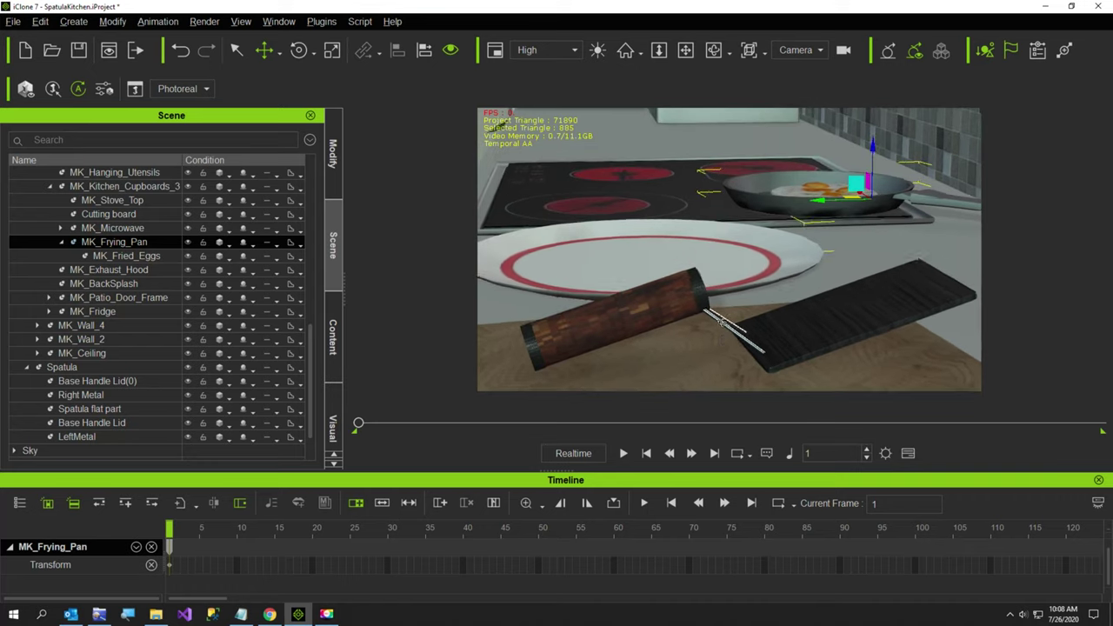
pyautogui.moveTo(719, 315); pyautogui.dragTo(734, 356)
pyautogui.moveTo(739, 397); pyautogui.dragTo(762, 333)
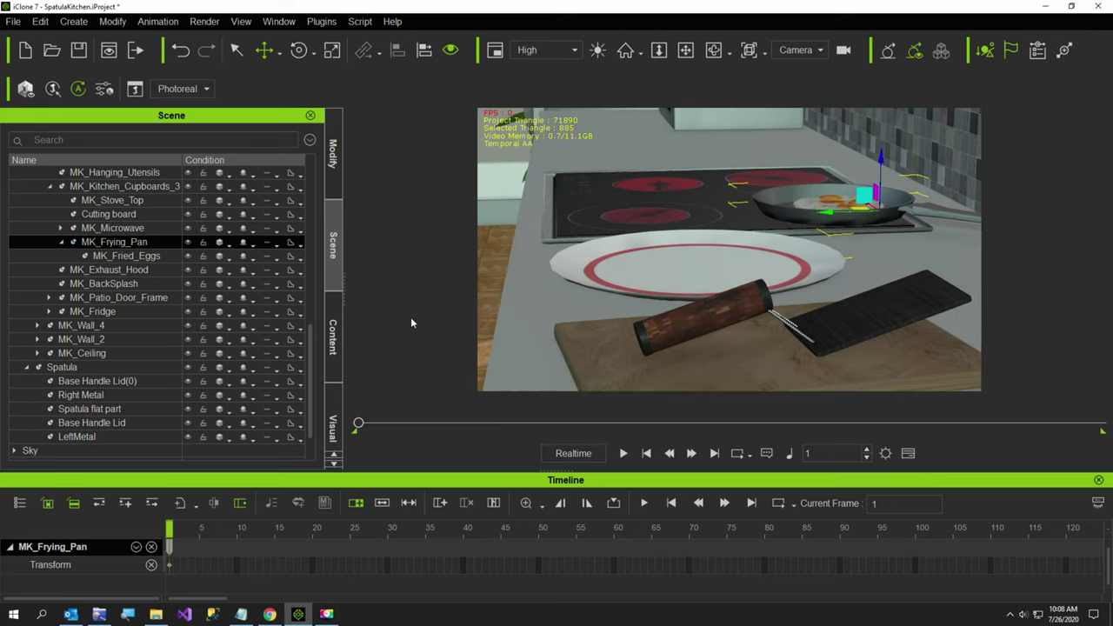
pyautogui.click(113, 201)
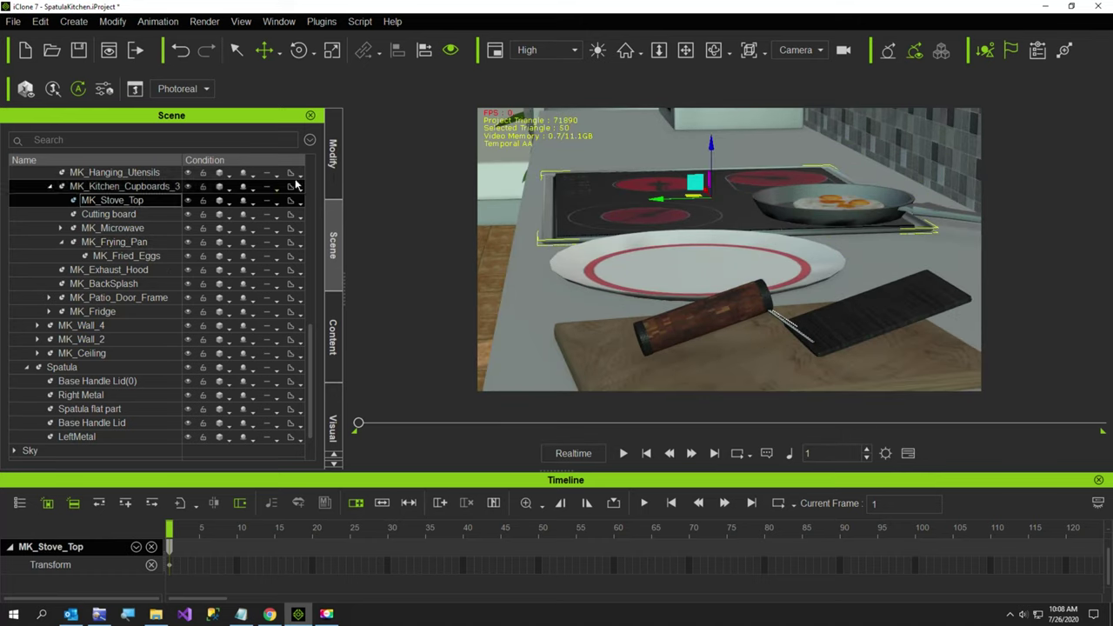
pyautogui.click(336, 173)
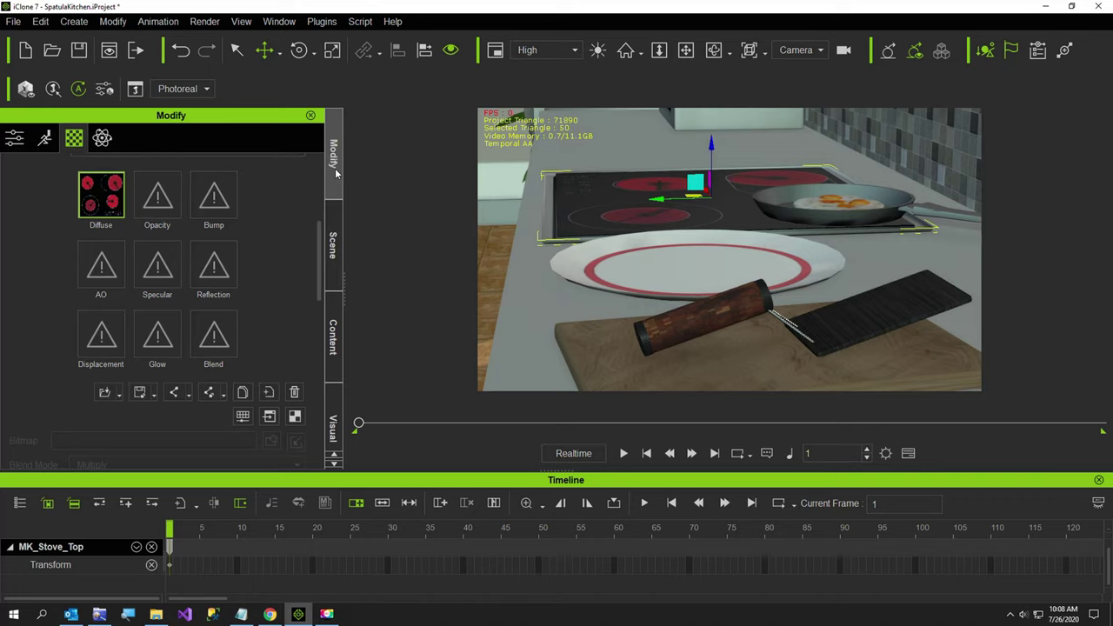
pyautogui.click(269, 417)
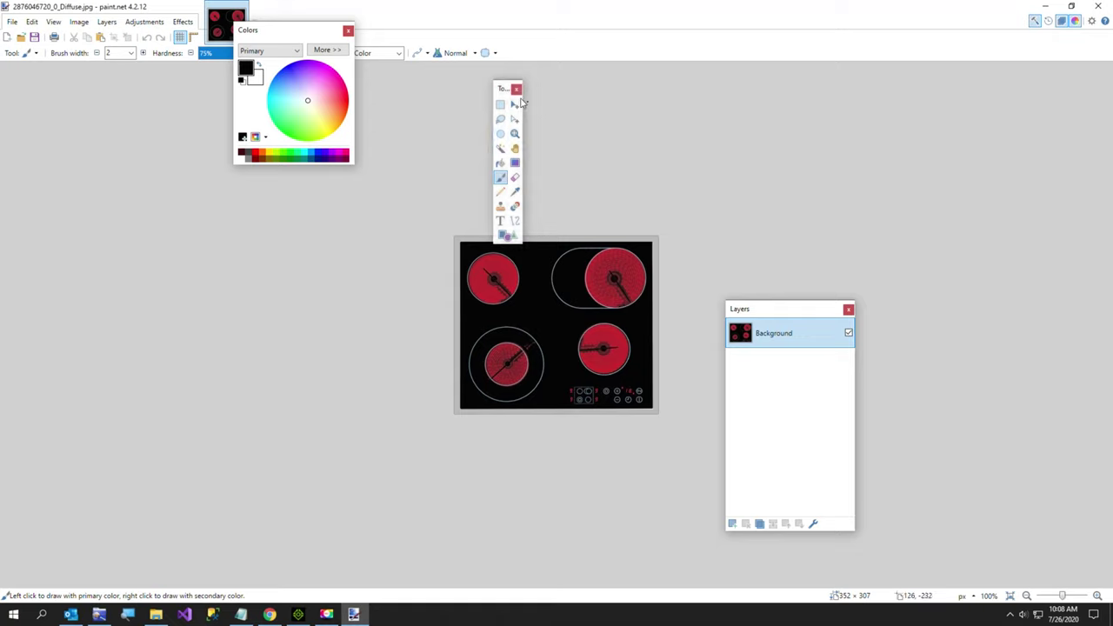
pyautogui.moveTo(502, 91); pyautogui.dragTo(495, 66)
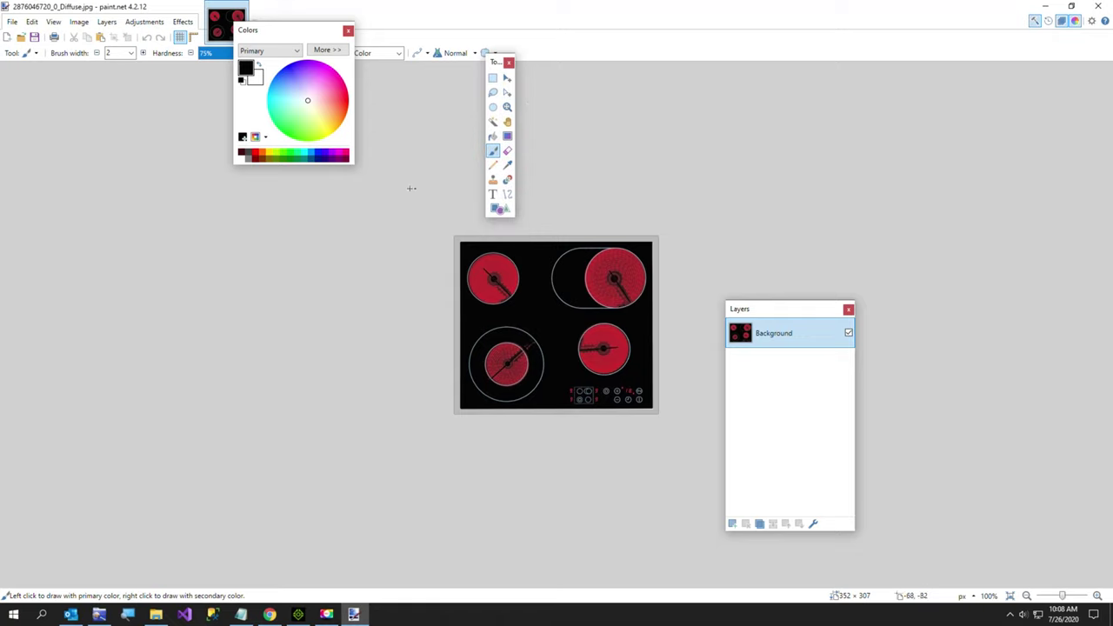
pyautogui.click(139, 24)
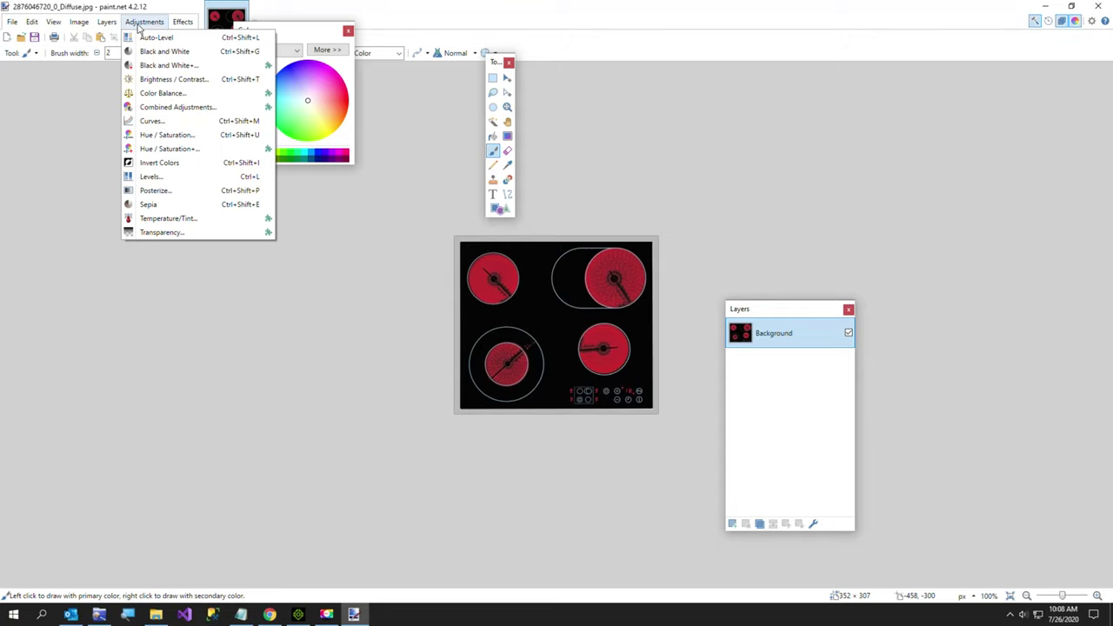
pyautogui.click(134, 79)
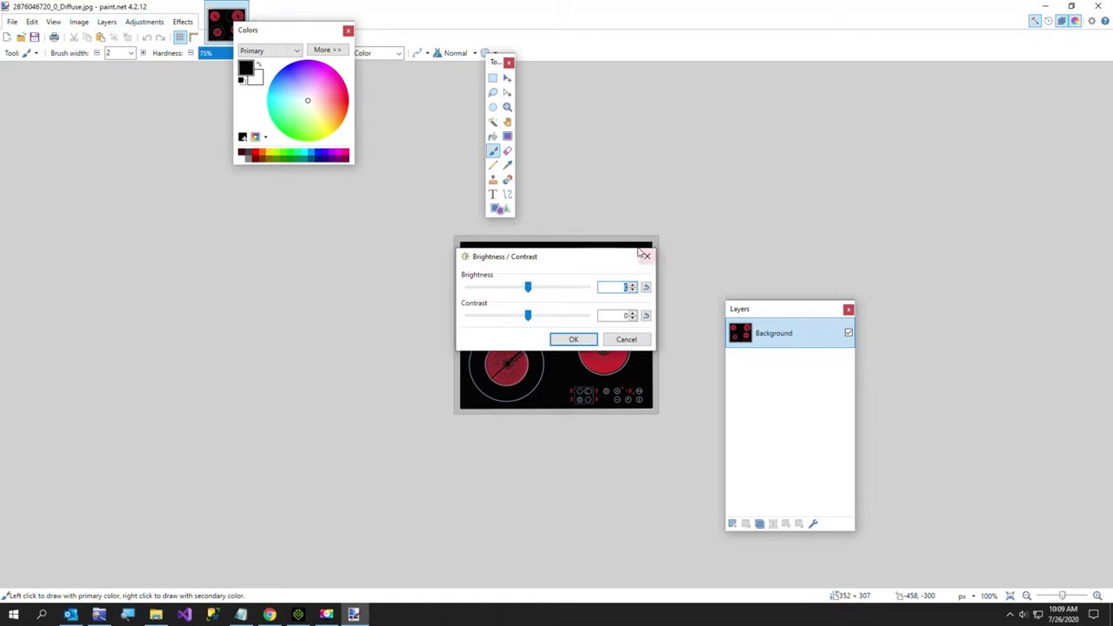
pyautogui.moveTo(585, 256); pyautogui.dragTo(334, 241)
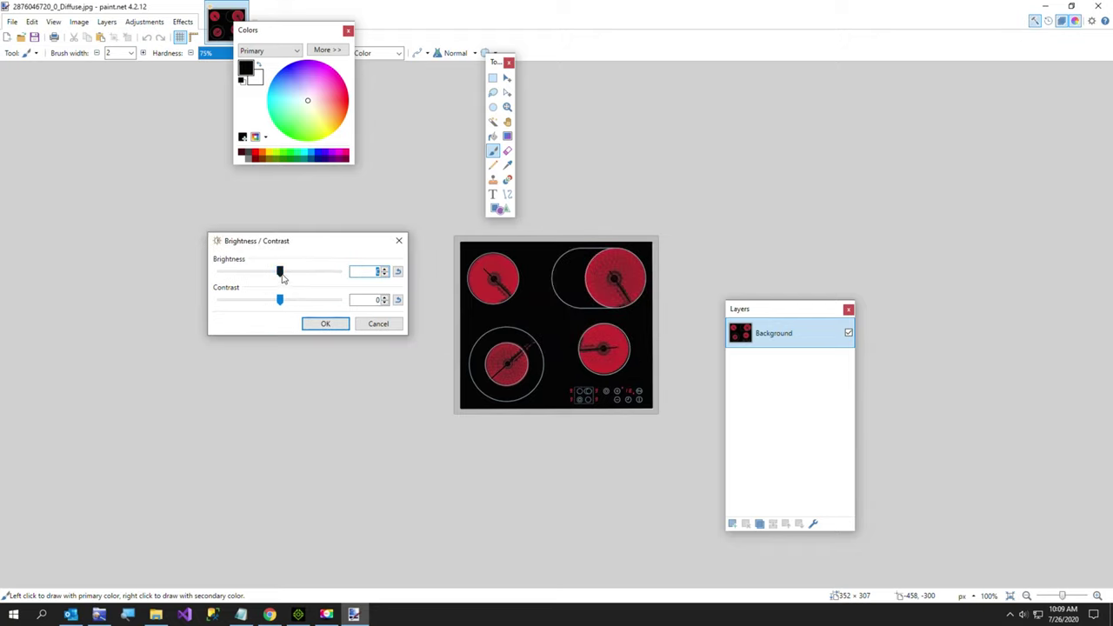
pyautogui.moveTo(280, 276)
pyautogui.mouseDown()
pyautogui.moveTo(221, 286)
pyautogui.moveTo(279, 281)
pyautogui.mouseUp()
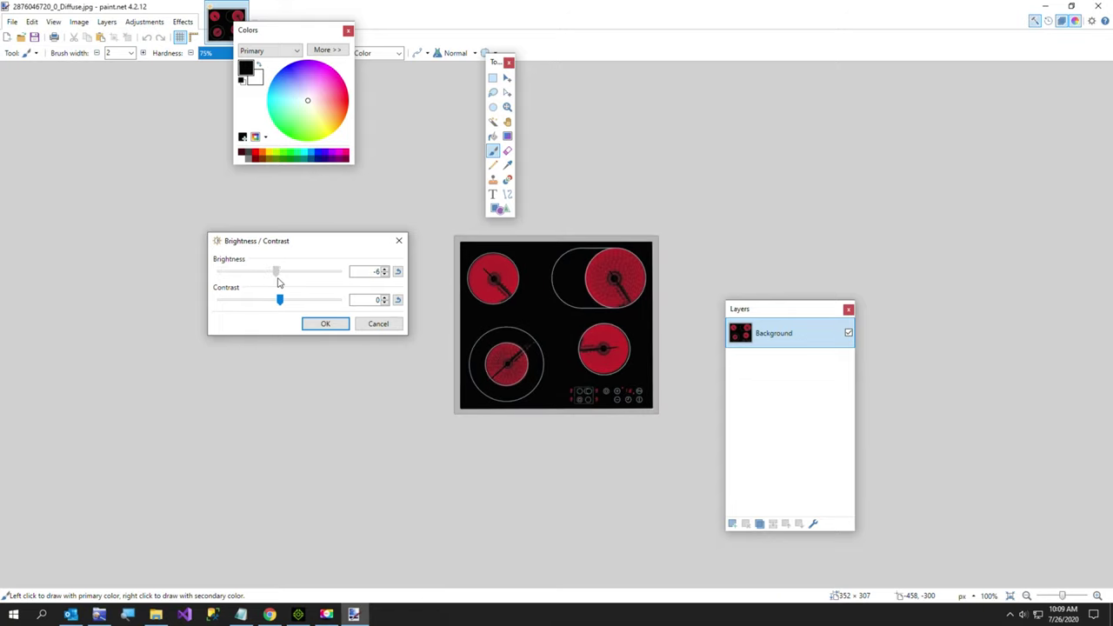
pyautogui.click(397, 241)
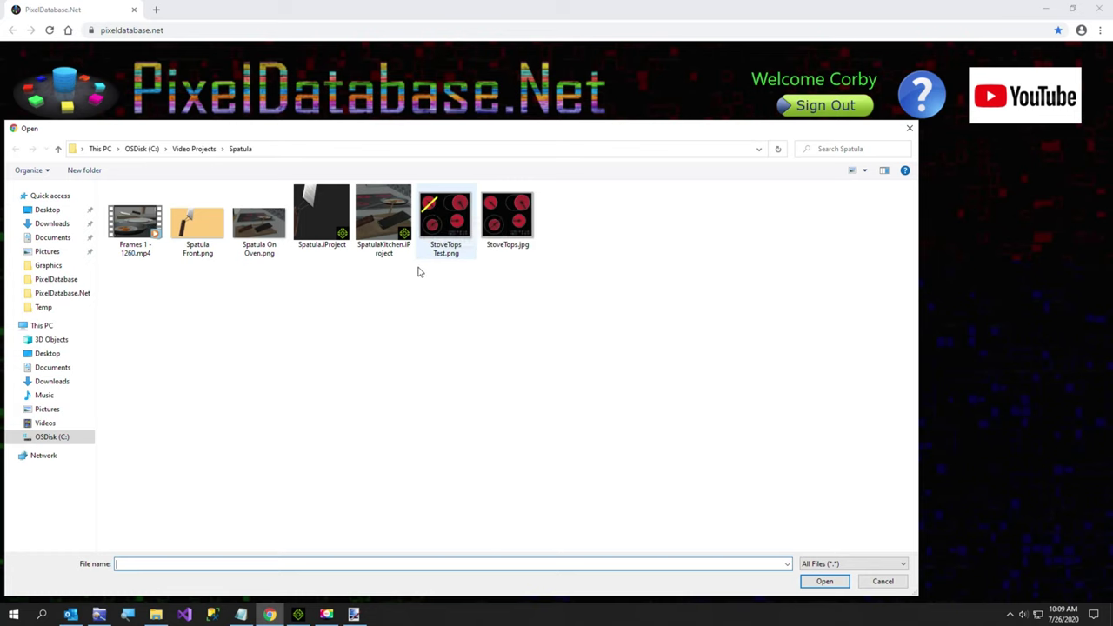
# Load StoveTops.jpg from the Spatula folder and bring up the saved pixel queries in Notepad
pyautogui.doubleClick(503, 226)
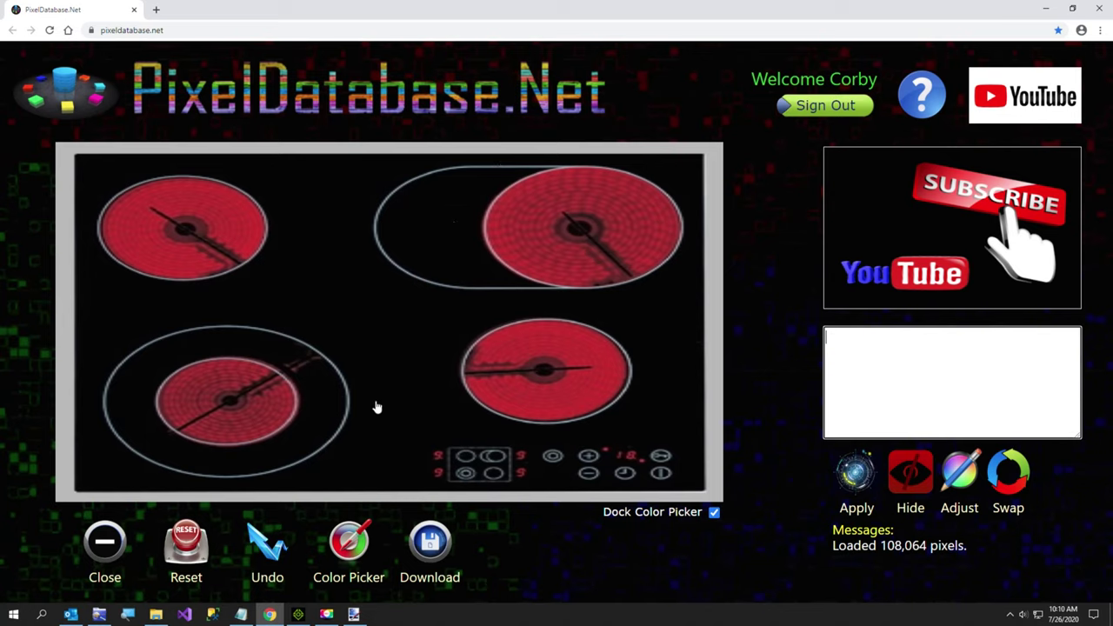
pyautogui.click(241, 615)
# Paste the 'Hide Pixels Where MinMaxDifference > 55' query into the query box
pyautogui.moveTo(133, 45); pyautogui.dragTo(6, 21)
pyautogui.hotkey('ctrl', 'c')
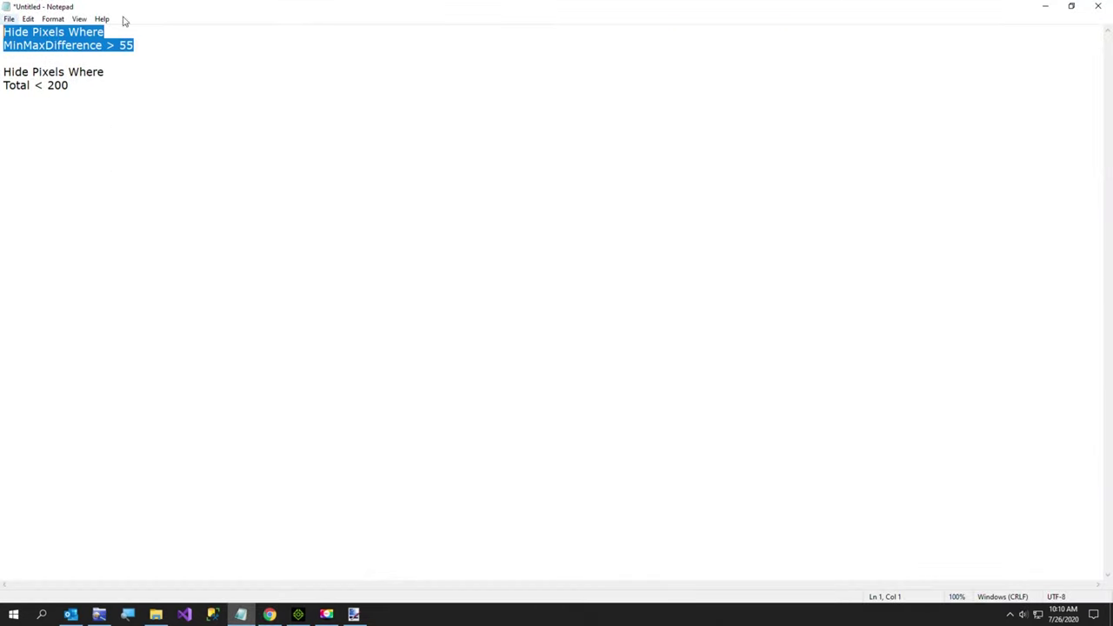
pyautogui.click(1044, 7)
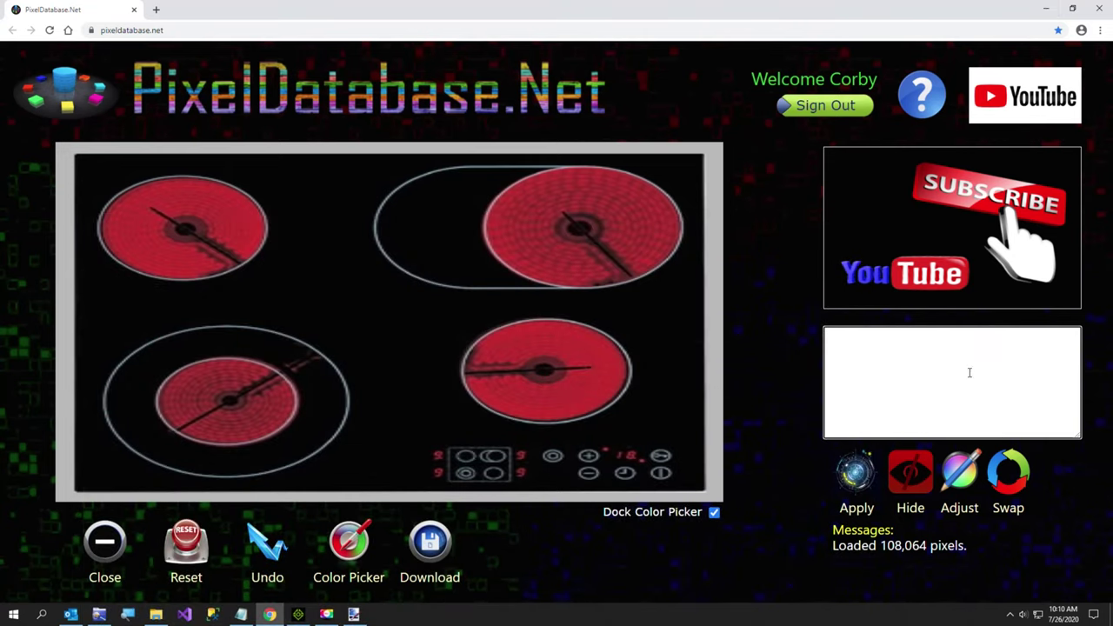
pyautogui.click(932, 369)
pyautogui.hotkey('ctrl', 'v')
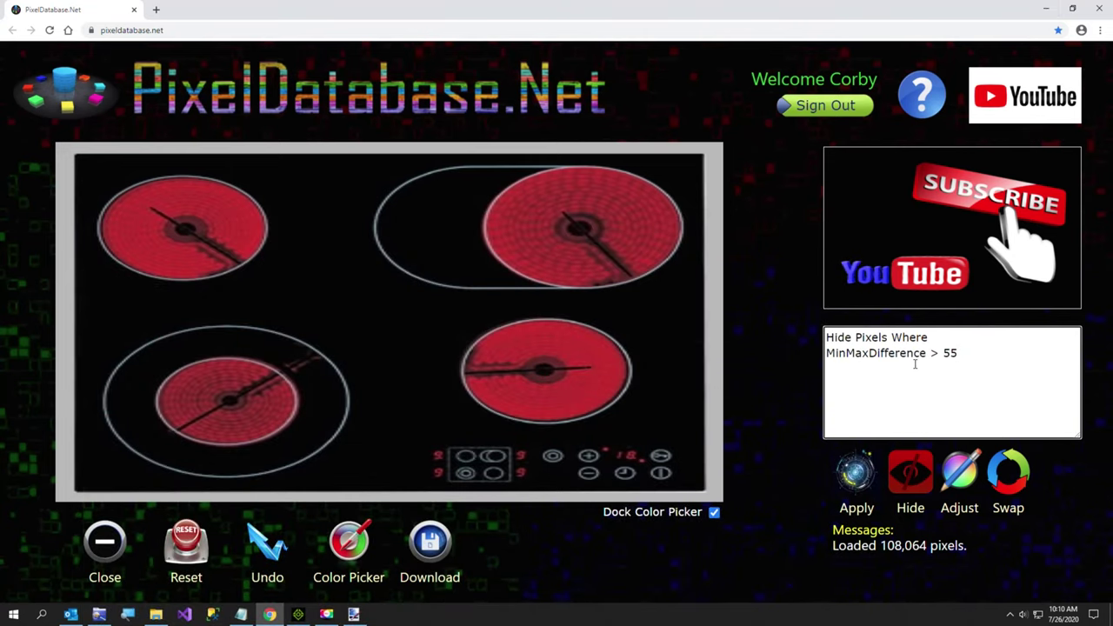
# Sample burner and ring colours, then apply the query, hiding 22,080 red burner pixels
pyautogui.click(348, 548)
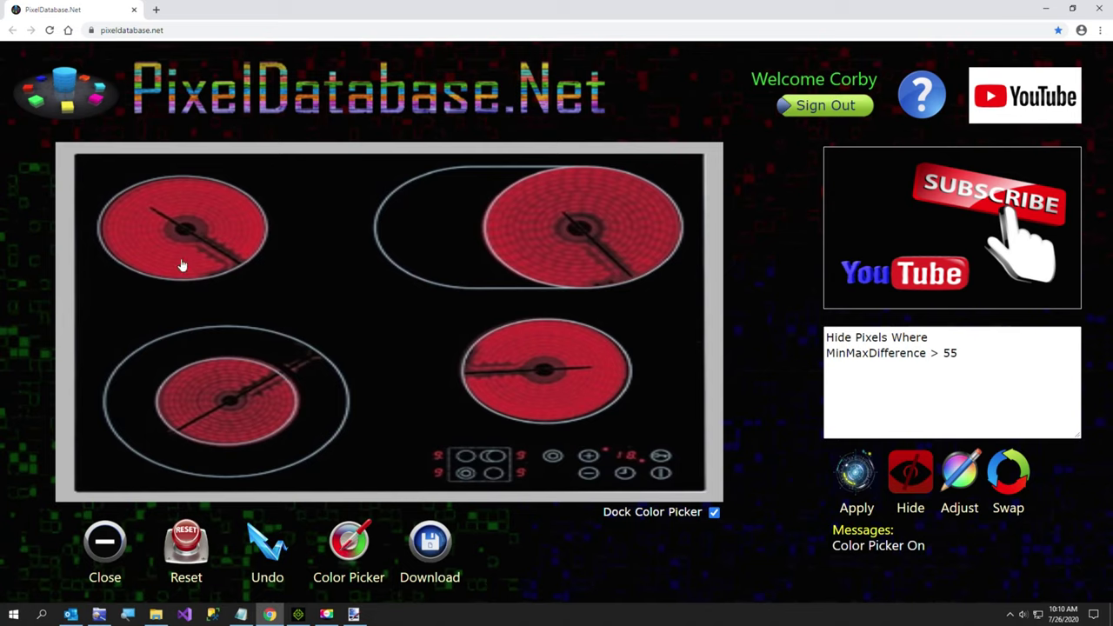
pyautogui.click(183, 265)
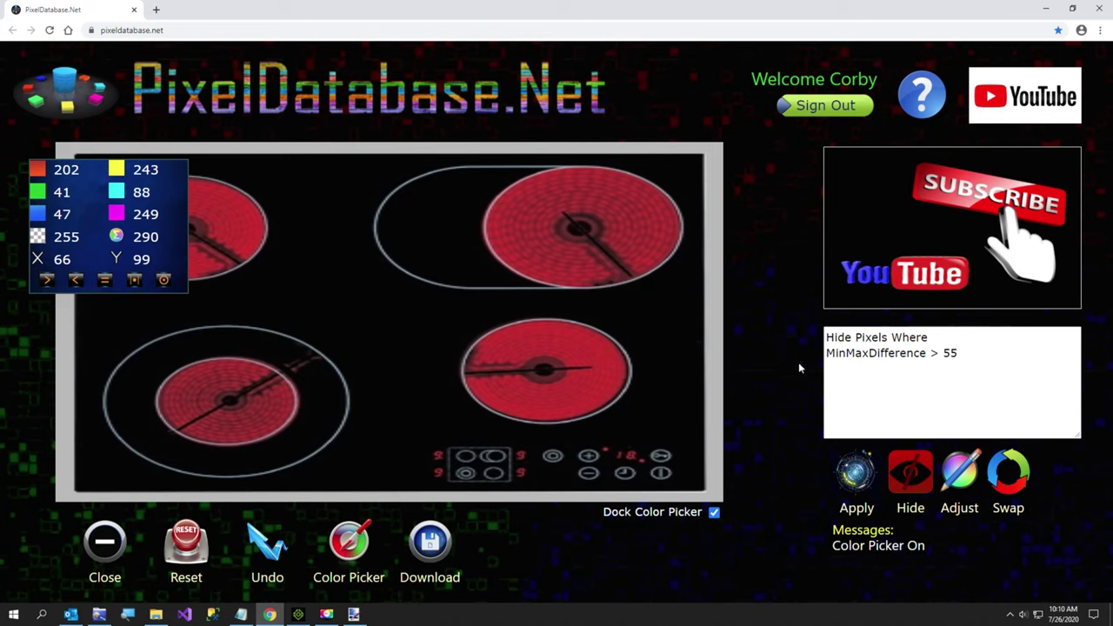
pyautogui.click(956, 356)
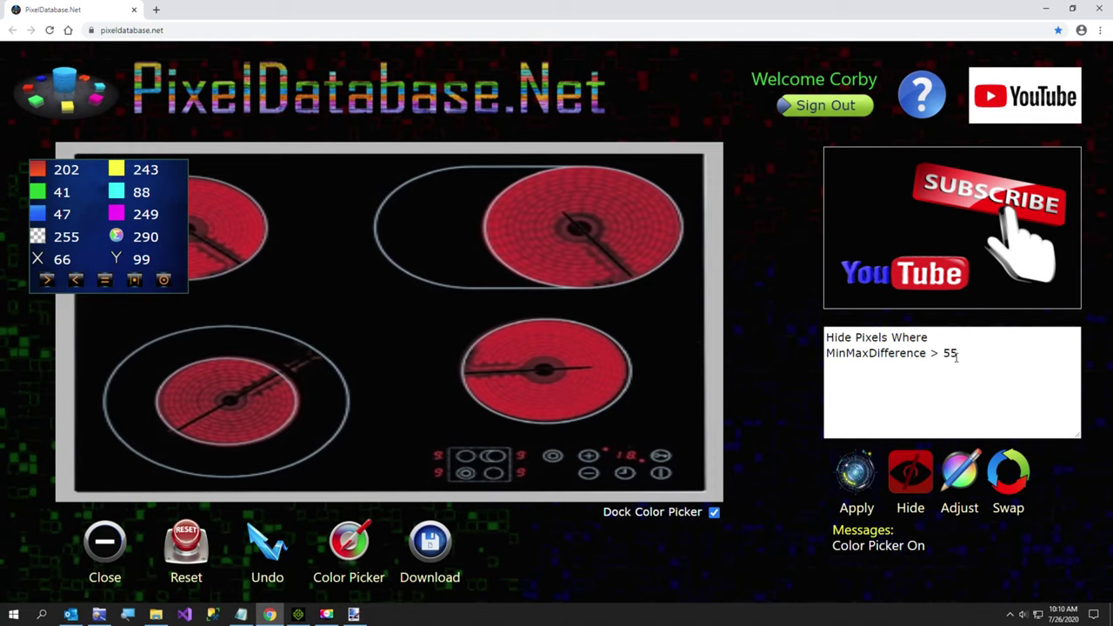
pyautogui.click(632, 373)
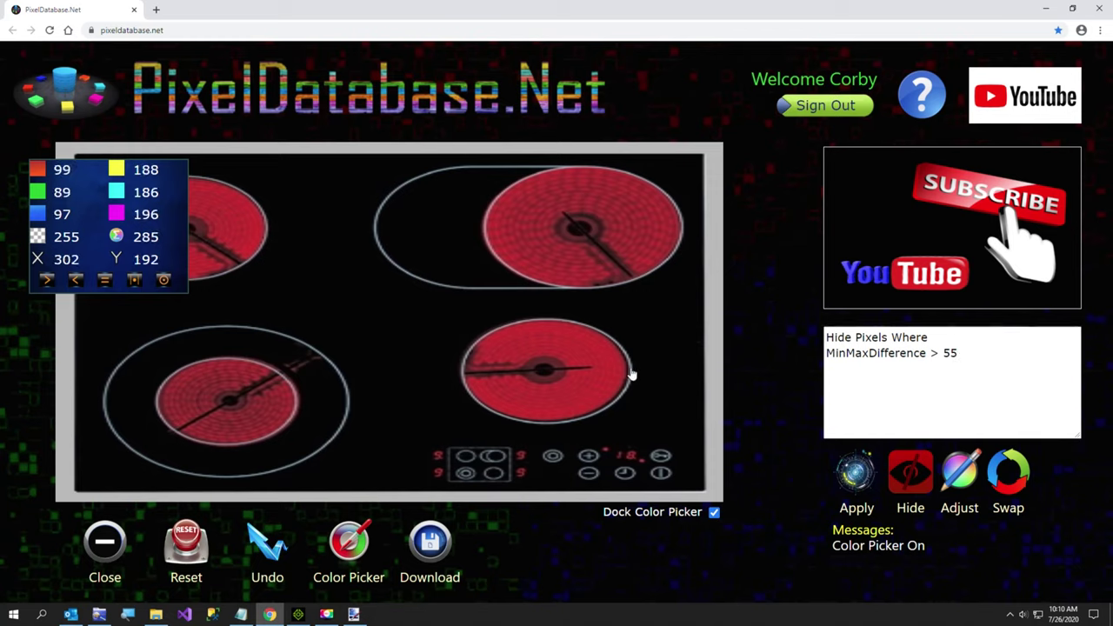
pyautogui.click(462, 374)
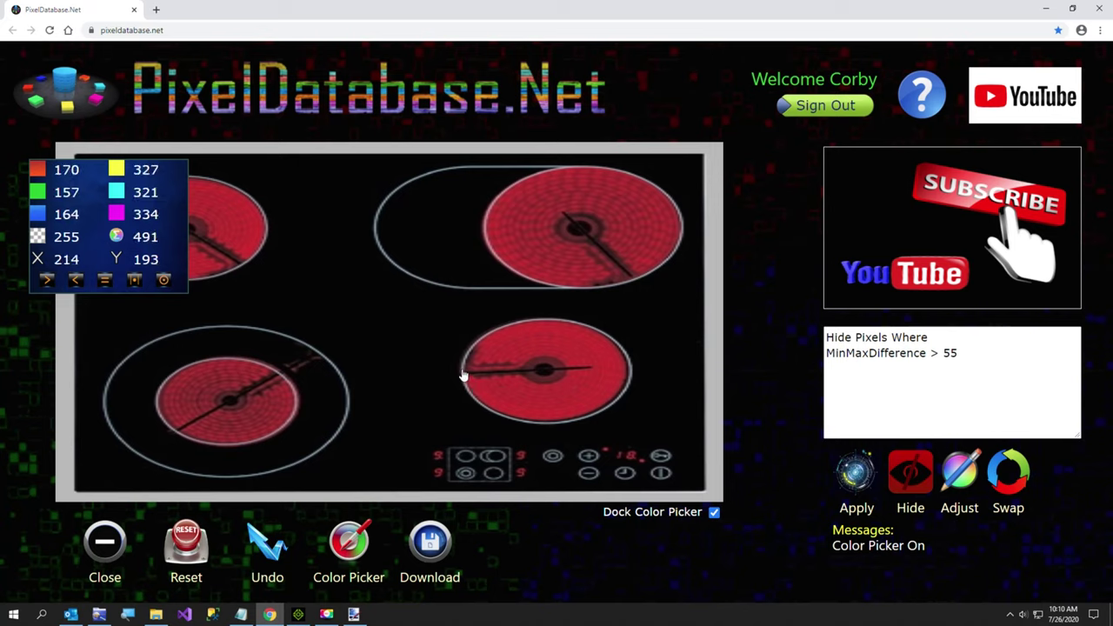
pyautogui.click(849, 477)
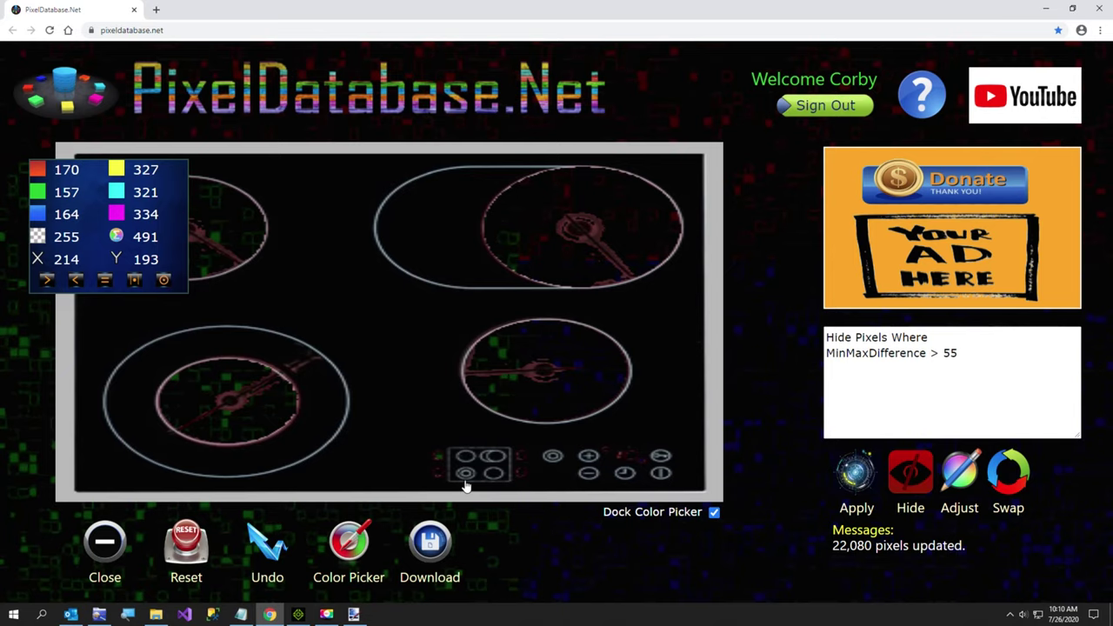
pyautogui.click(240, 614)
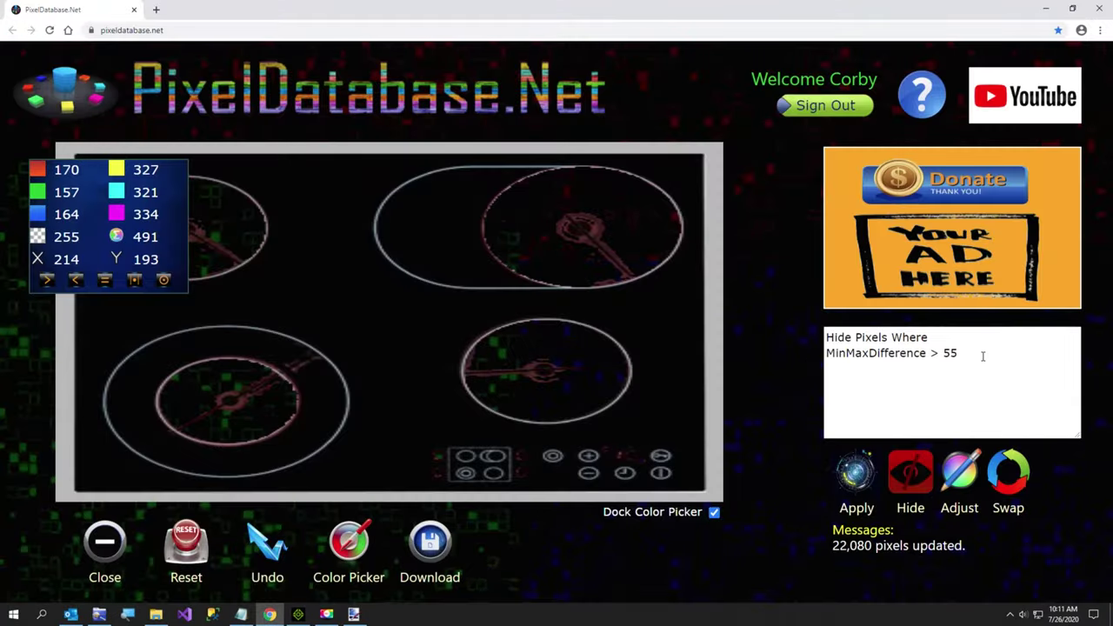
pyautogui.moveTo(965, 356); pyautogui.dragTo(740, 323)
# Replace the query with 'Hide Pixels Where Total < 200' and apply it, updating 72,759 pixels
pyautogui.write('Hide Pixels Where Total < 200')
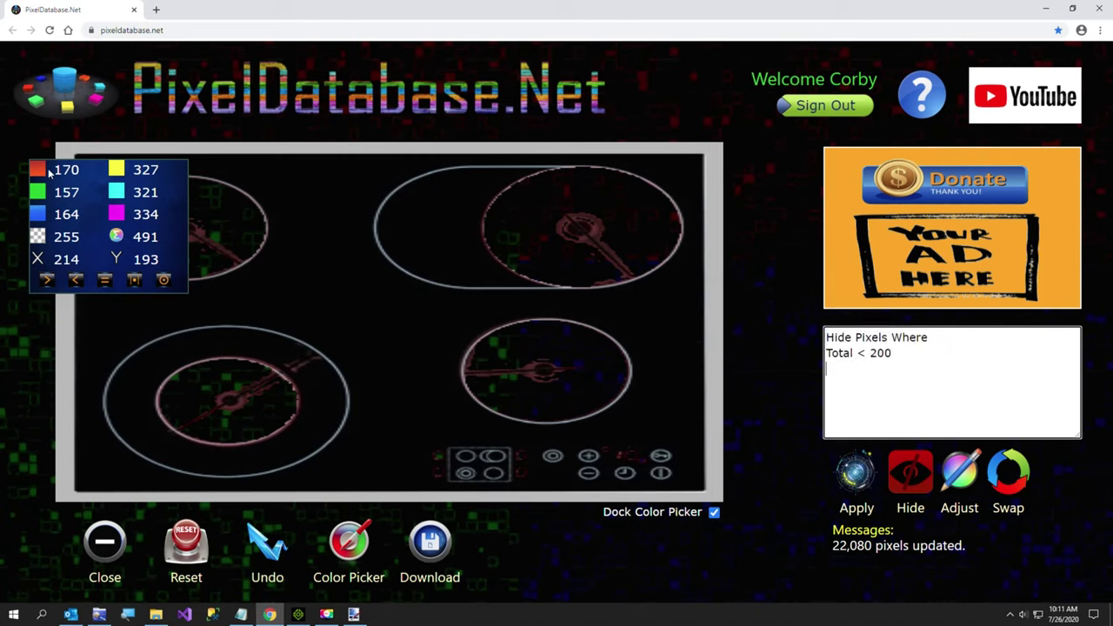
pyautogui.click(351, 328)
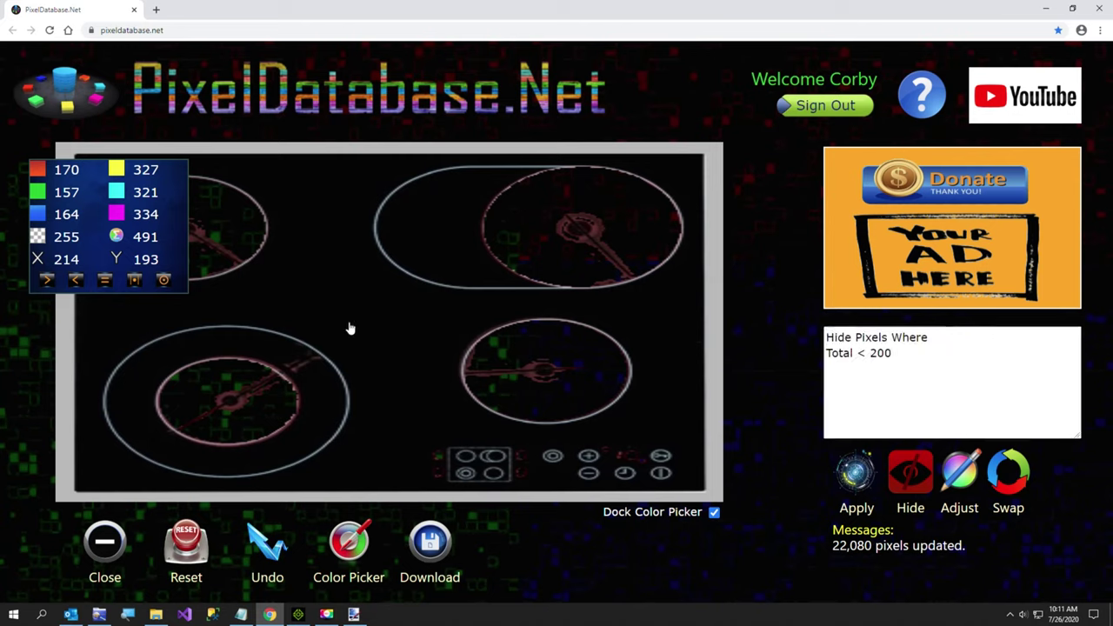
pyautogui.click(341, 389)
pyautogui.click(594, 236)
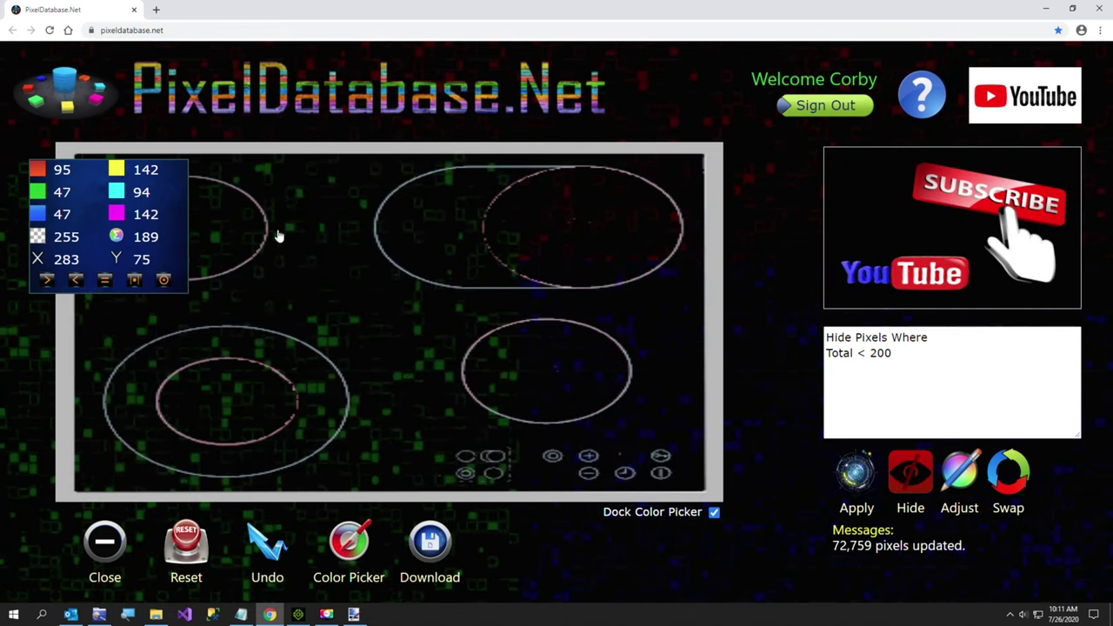
pyautogui.click(355, 541)
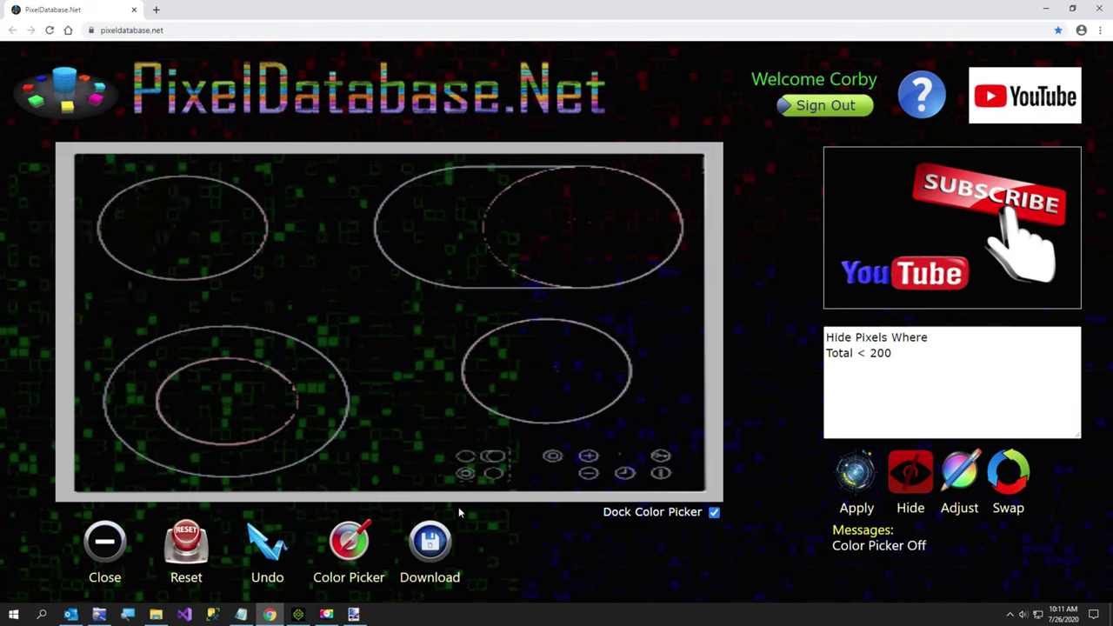
pyautogui.click(426, 546)
# Download the mask as StoveTops Mask.png, then reset to the original stove image
pyautogui.click(506, 544)
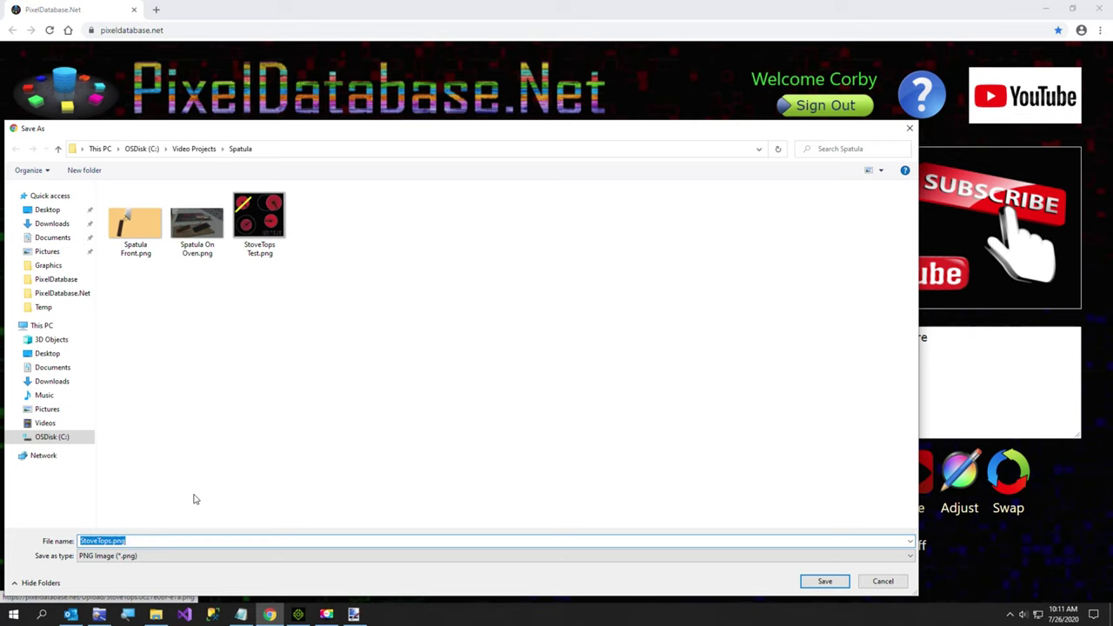
pyautogui.press('End')
pyautogui.press('BackSpace')
pyautogui.press('BackSpace')
pyautogui.press('BackSpace')
pyautogui.press('BackSpace')
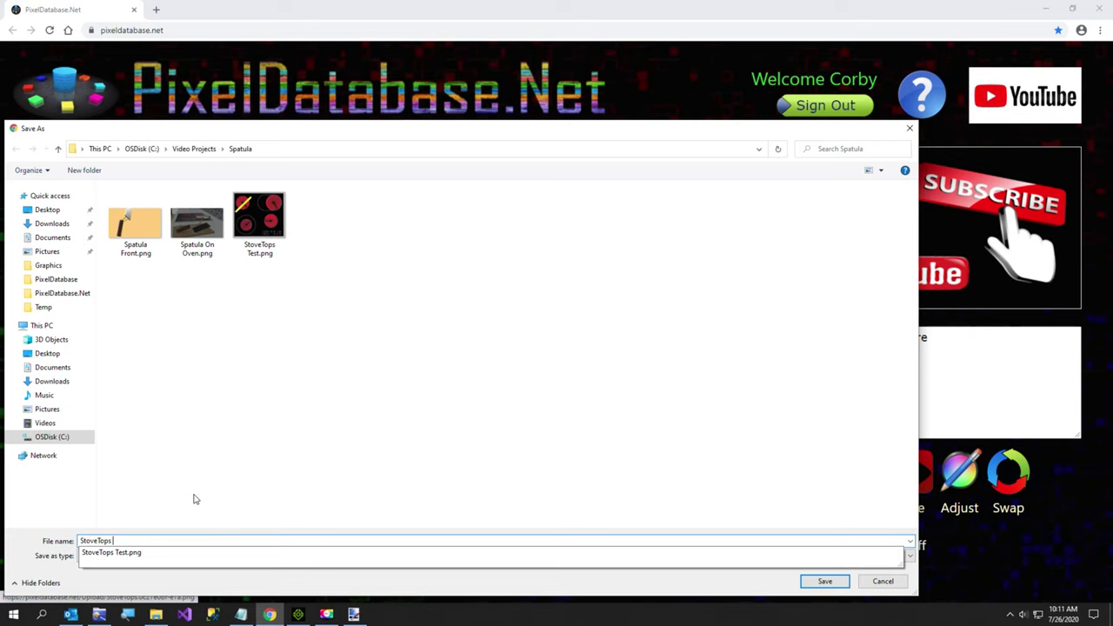
pyautogui.write('Mask')
pyautogui.press('Return')
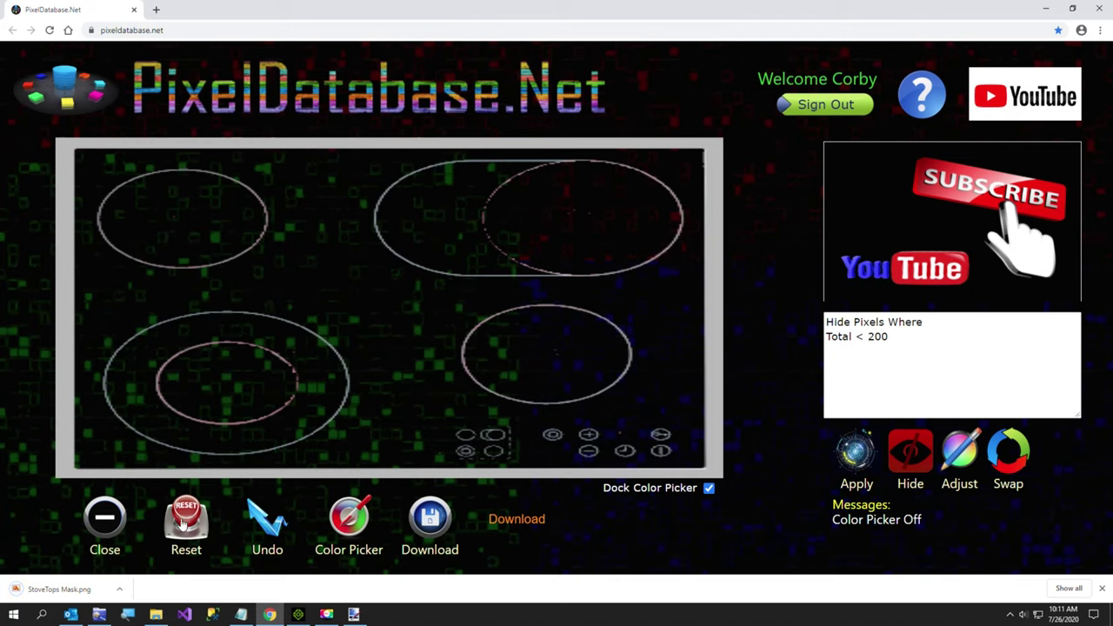
pyautogui.click(175, 519)
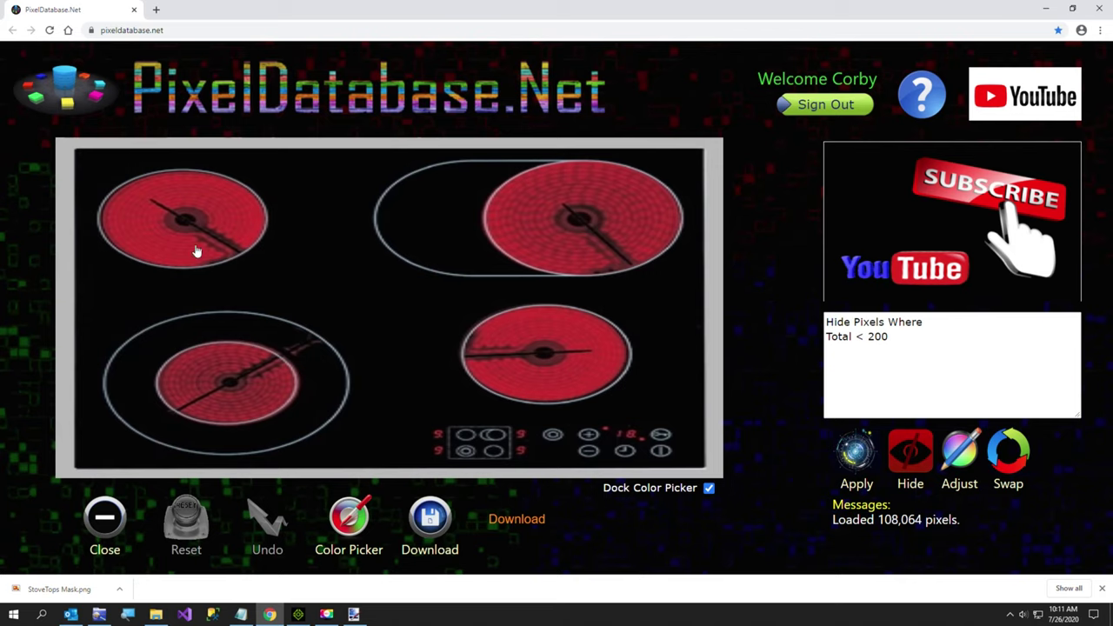
# Rewrite the query as Update / Set Color Black / Where RedMinDifference > 25
pyautogui.click(900, 339)
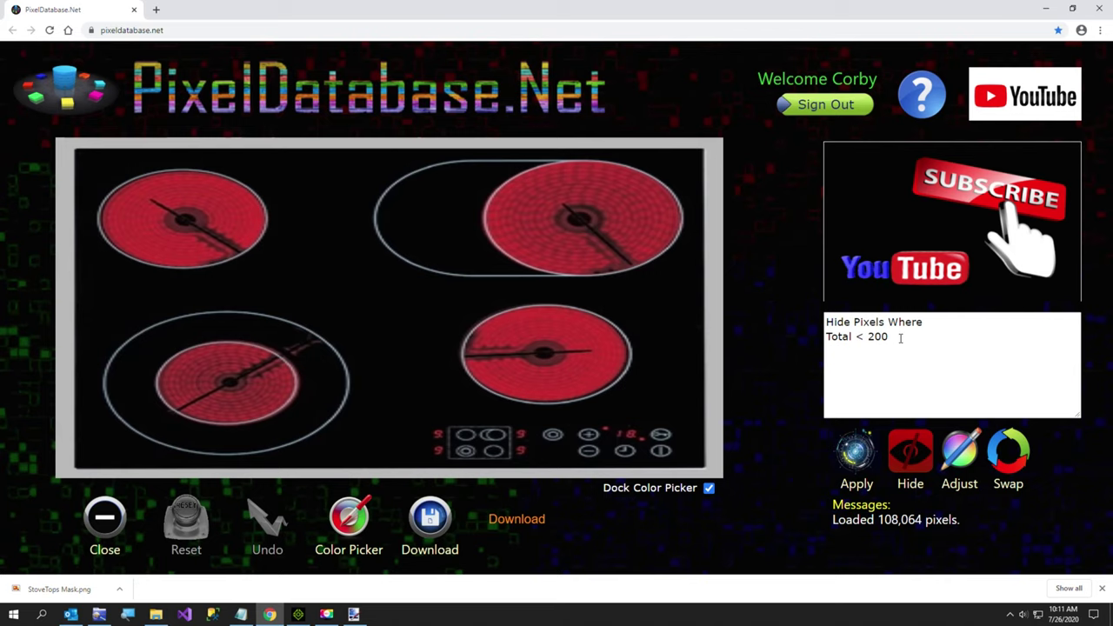
pyautogui.click(901, 339)
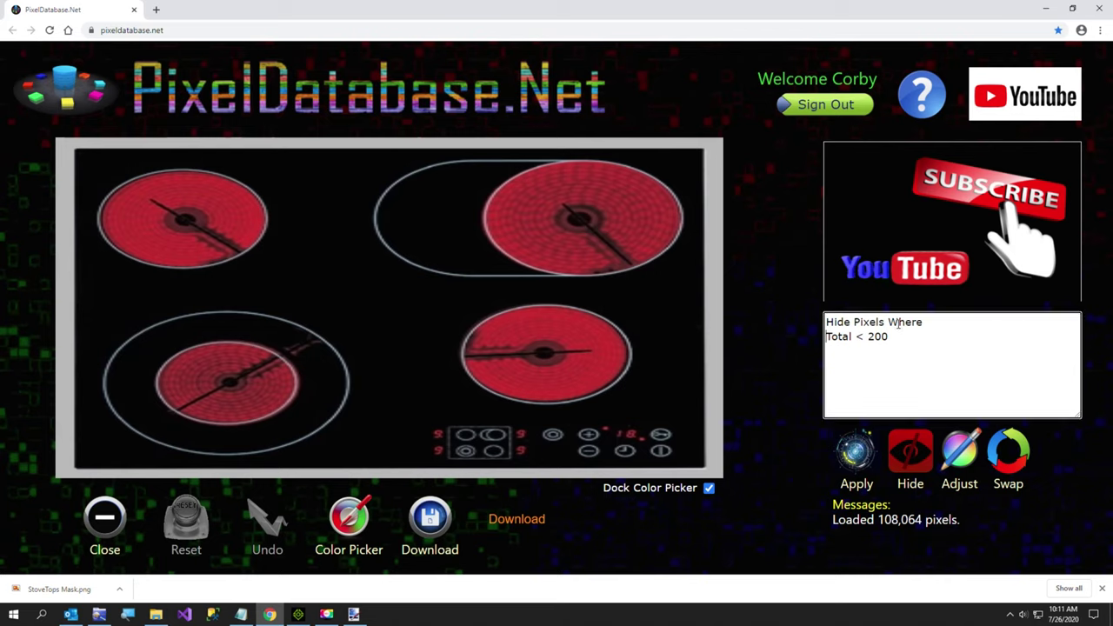
pyautogui.hotkey('shift', 'Home')
pyautogui.press('BackSpace')
pyautogui.hotkey('ctrl', 'a')
pyautogui.write('Update')
pyautogui.press('Return')
pyautogui.write('Set Color Black')
pyautogui.press('Return')
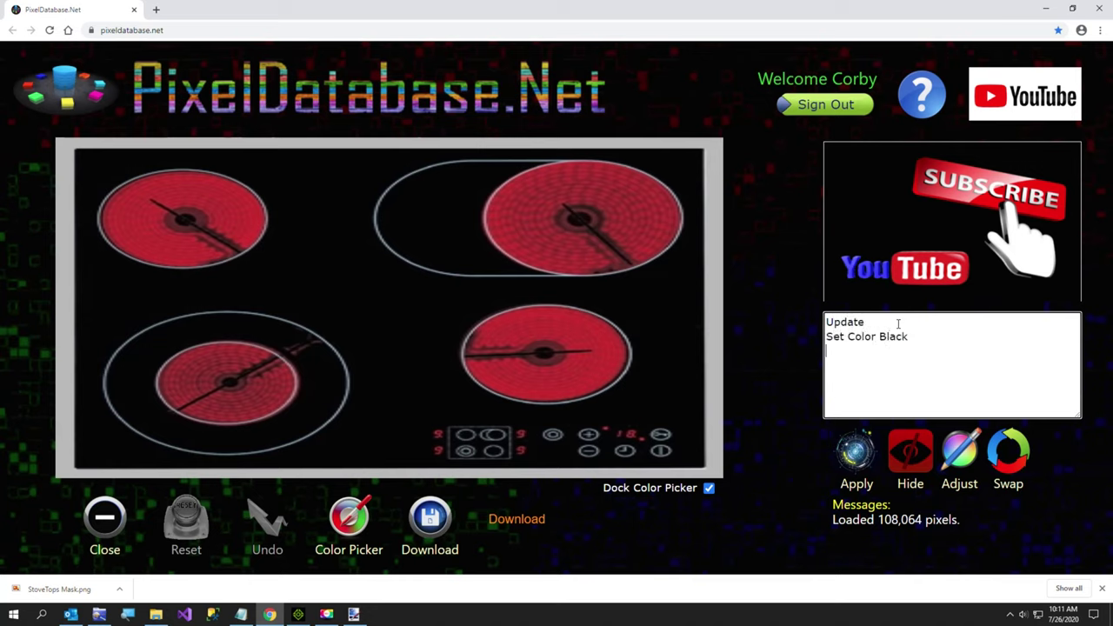
pyautogui.write('Where To')
pyautogui.press('BackSpace')
pyautogui.write('RedMinDifference ')
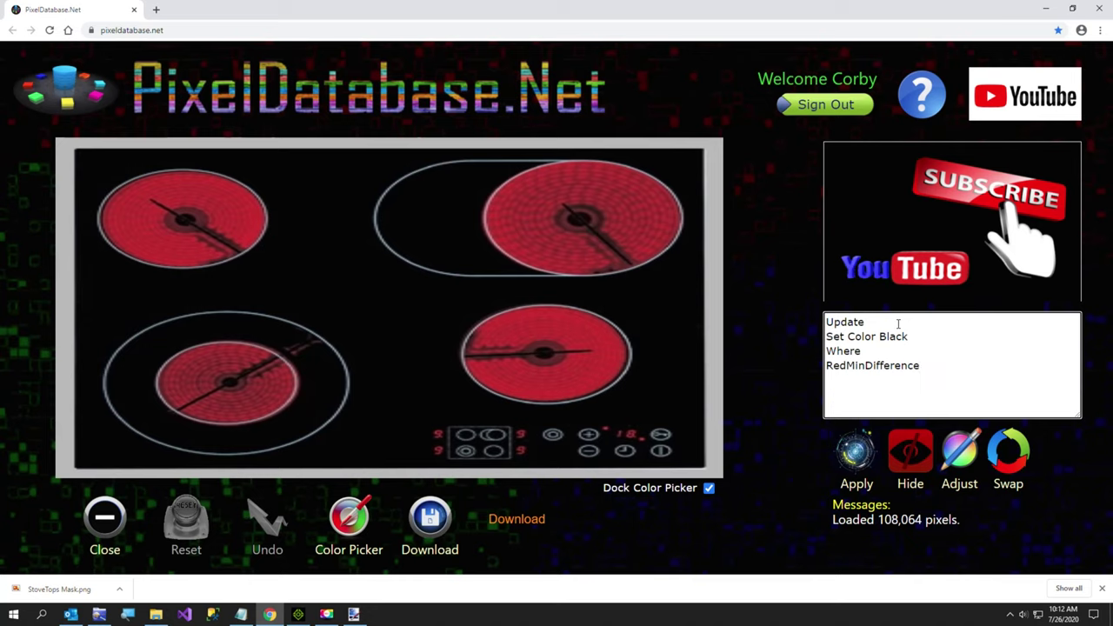
pyautogui.write('> 25')
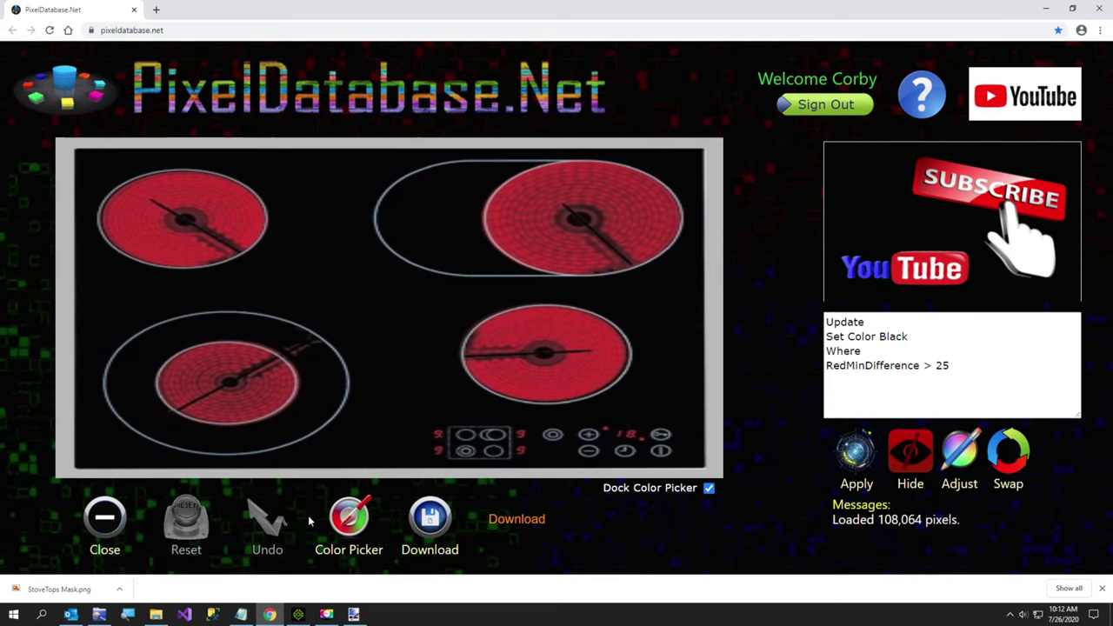
# Read the lower-left burner's side edges and add X Between 48 130
pyautogui.click(351, 525)
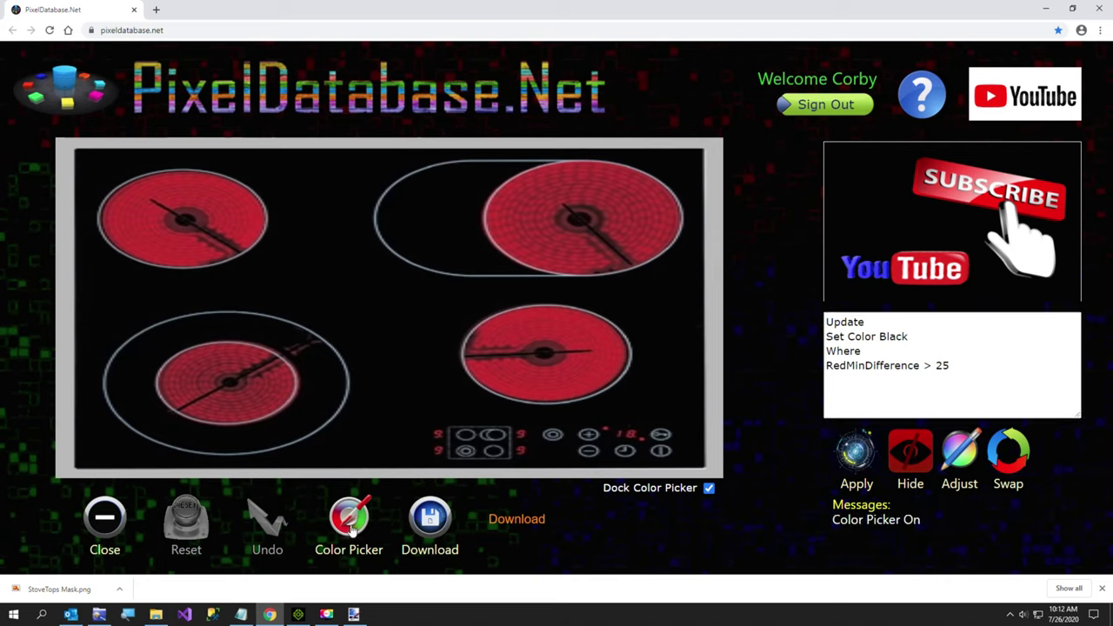
pyautogui.click(233, 312)
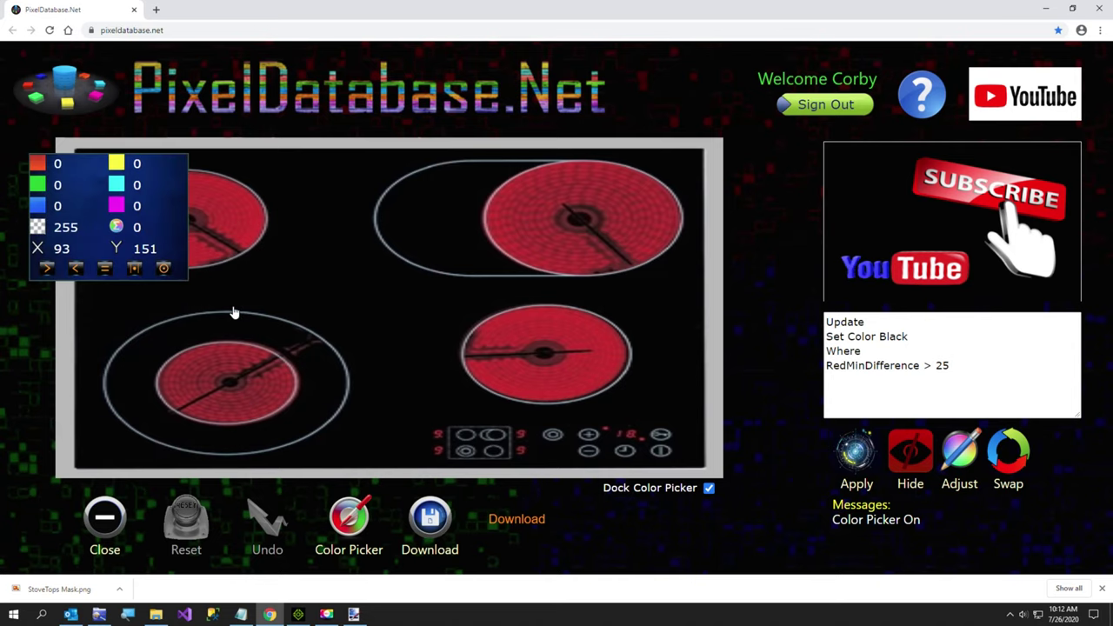
pyautogui.click(154, 392)
pyautogui.click(945, 367)
pyautogui.press('Return')
pyautogui.write('X')
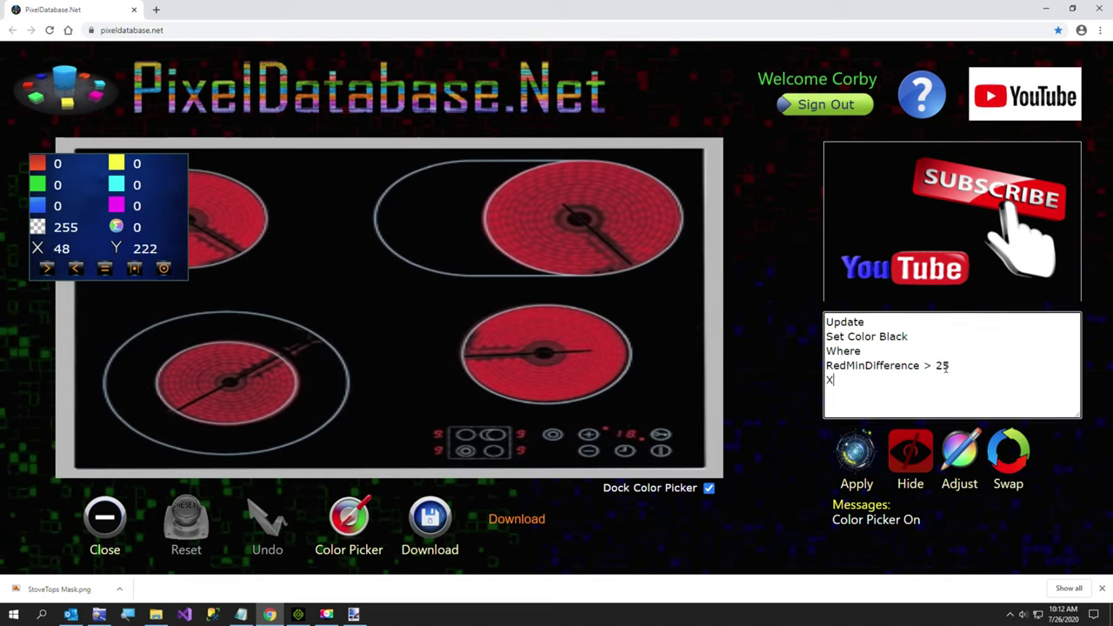
pyautogui.write(' Between 48')
pyautogui.click(303, 392)
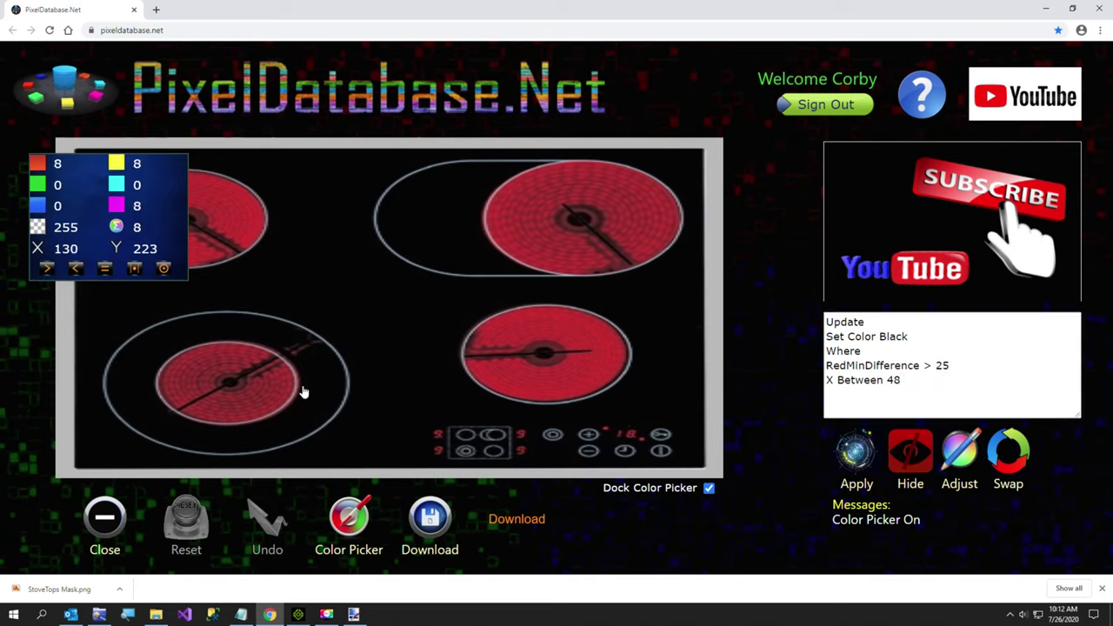
pyautogui.click(917, 398)
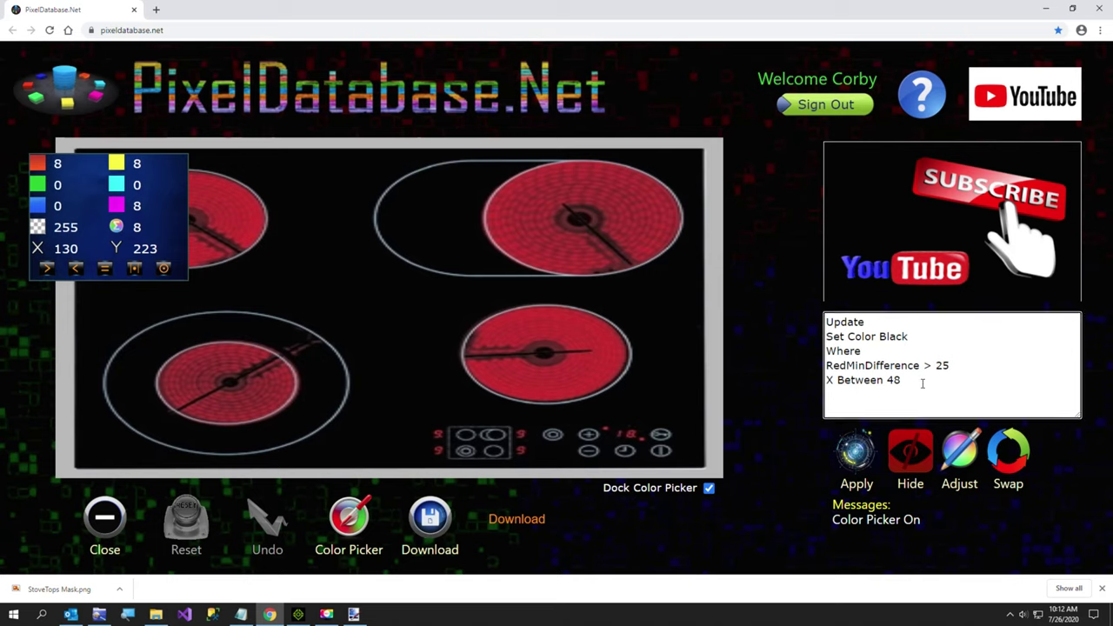
pyautogui.write('130')
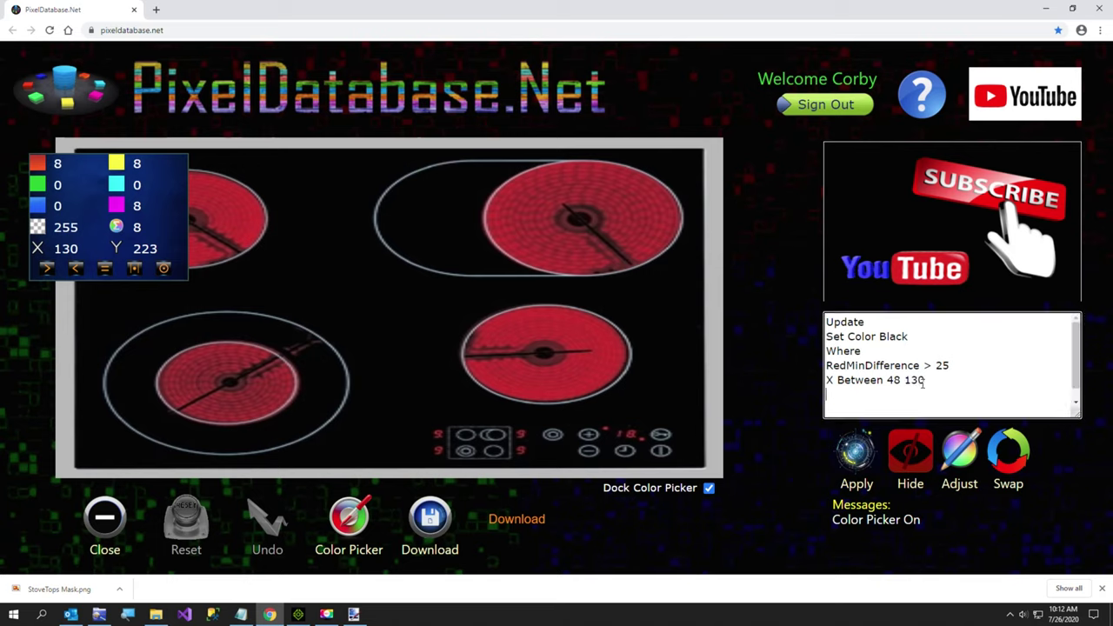
# Add Y Between 175 264 and apply, blacking out 4,420 red pixels of the lower-left burner
pyautogui.click(226, 339)
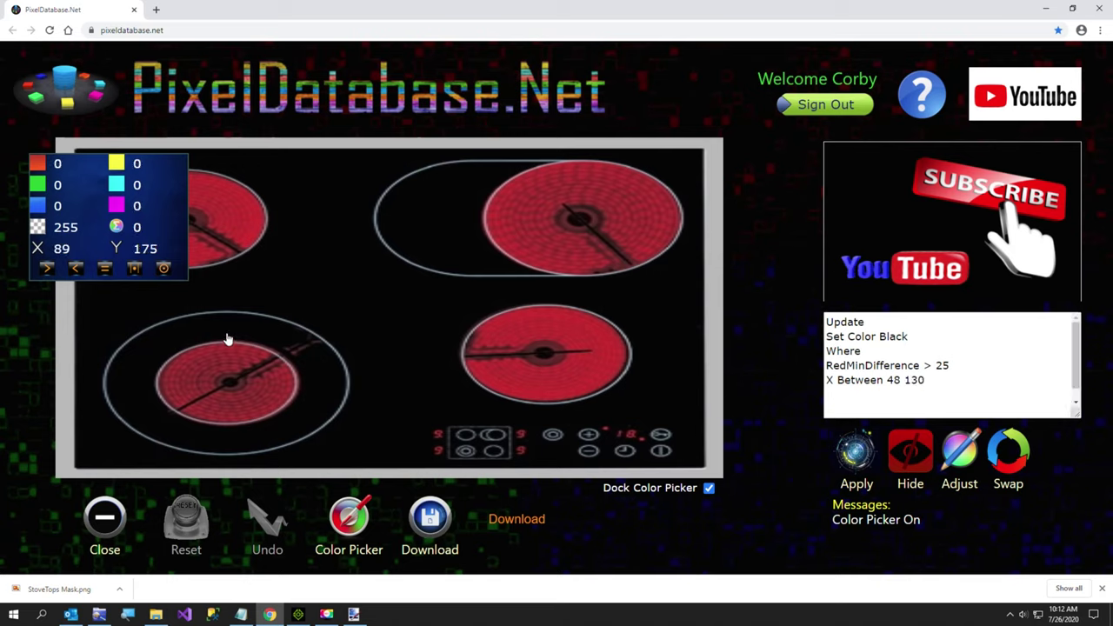
pyautogui.click(932, 384)
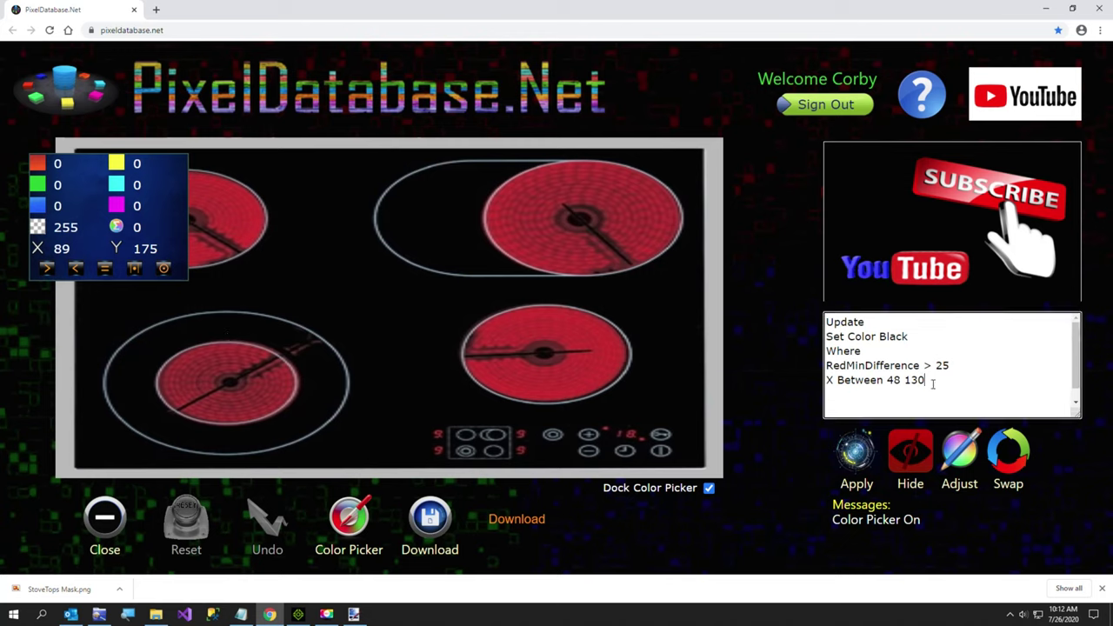
pyautogui.press('Return')
pyautogui.write('Y Between')
pyautogui.click(226, 438)
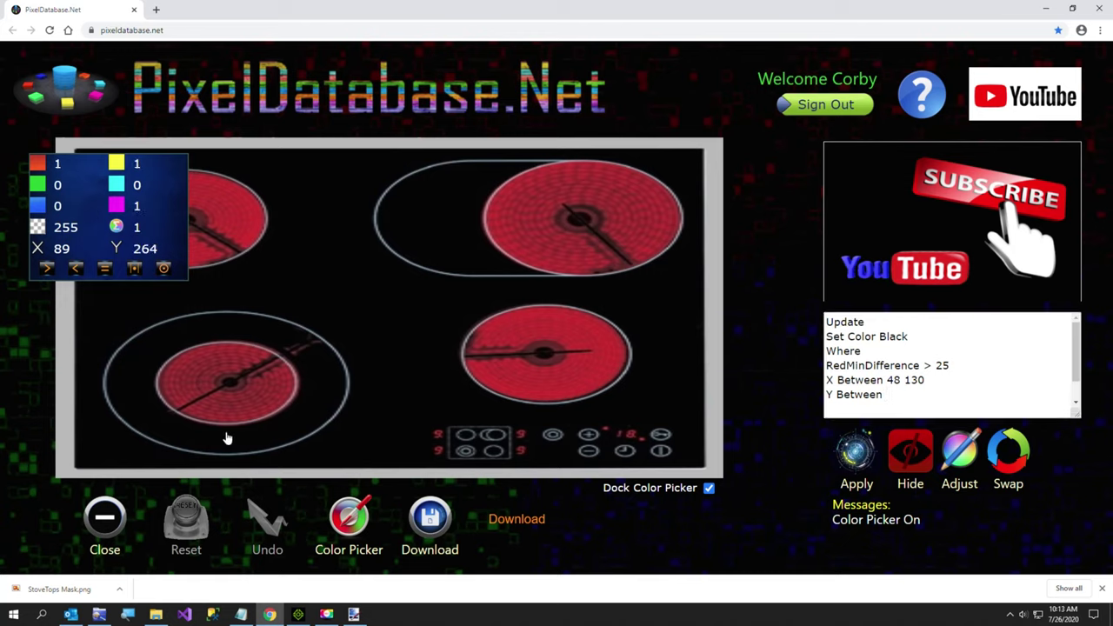
pyautogui.click(903, 395)
pyautogui.write('1')
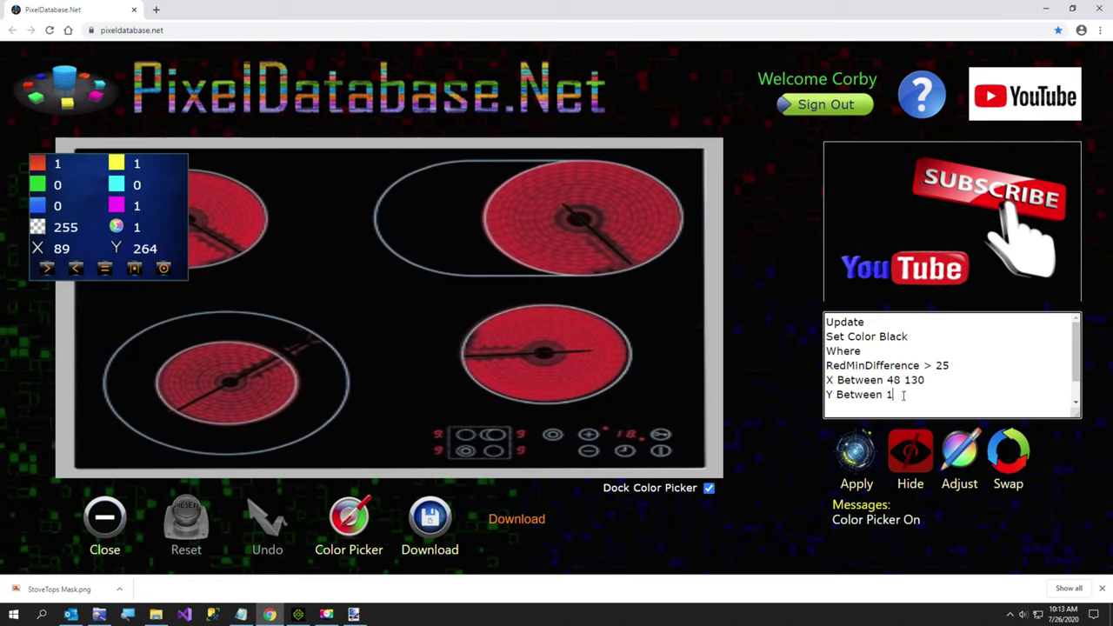
pyautogui.write('75 264')
pyautogui.click(856, 452)
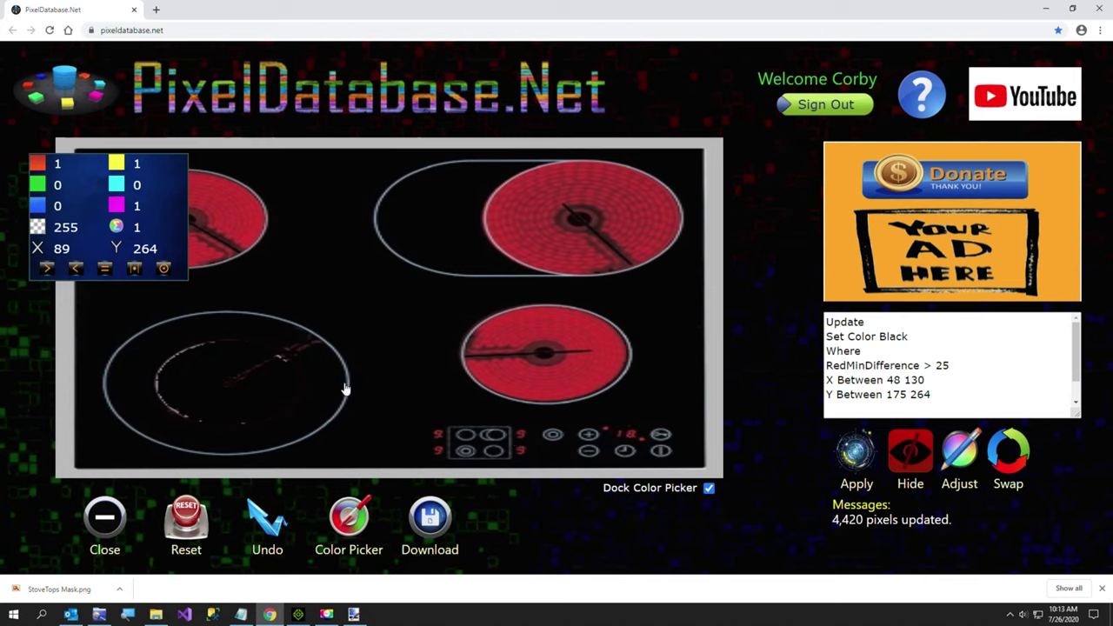
pyautogui.moveTo(935, 396); pyautogui.dragTo(808, 370)
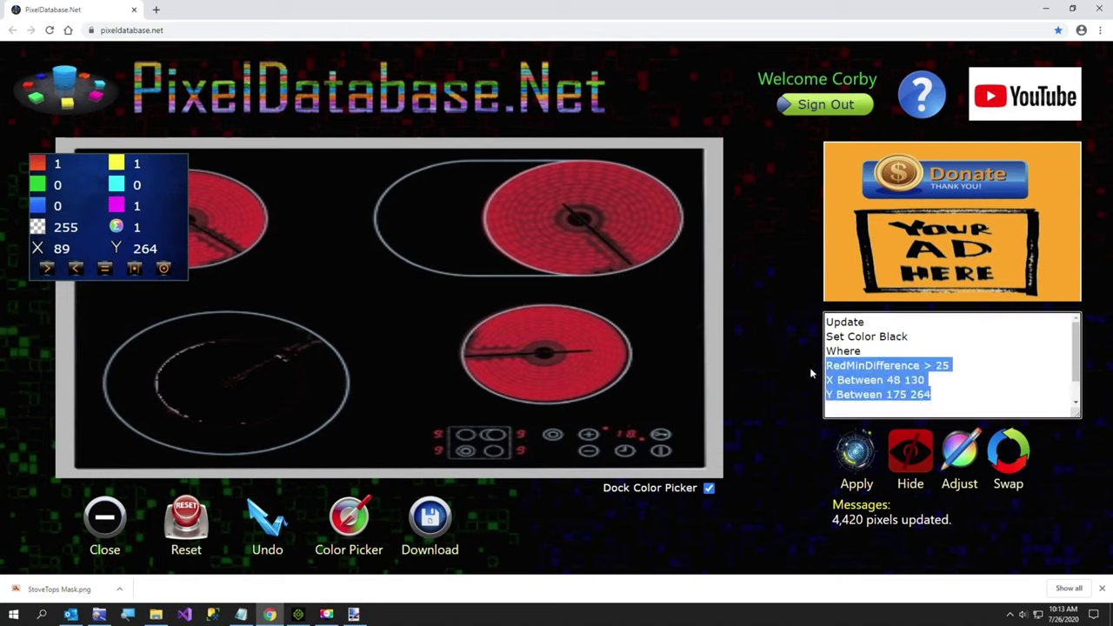
# Replace the condition with Total < 200 and apply it to the lower-left burner area
pyautogui.write('To')
pyautogui.hotkey('ctrl', 'z')
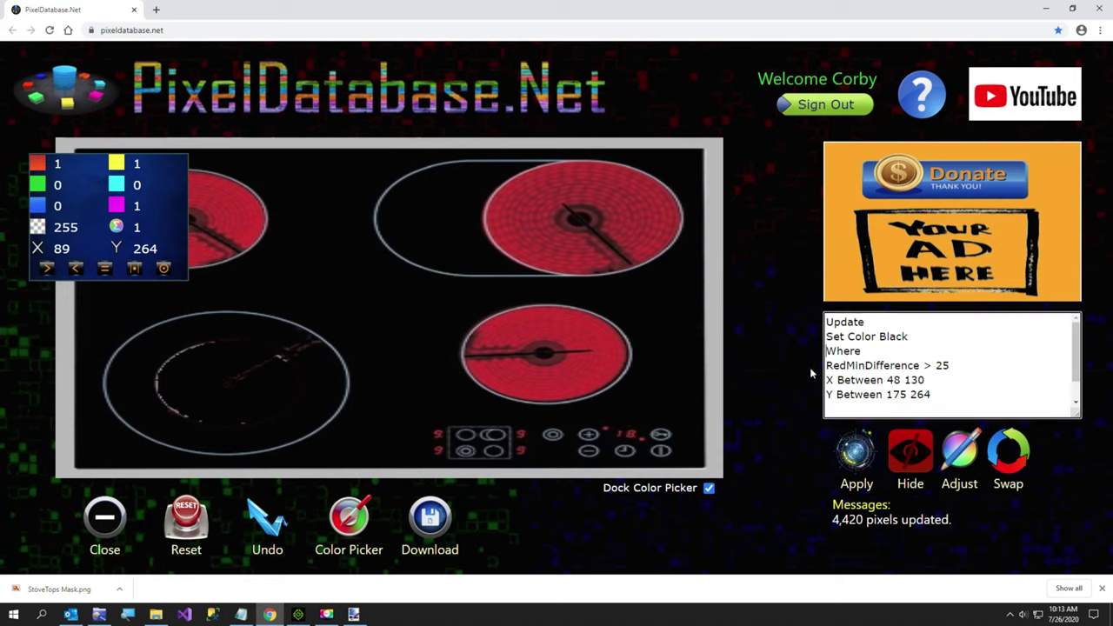
pyautogui.write('z')
pyautogui.hotkey('shift', 'Home')
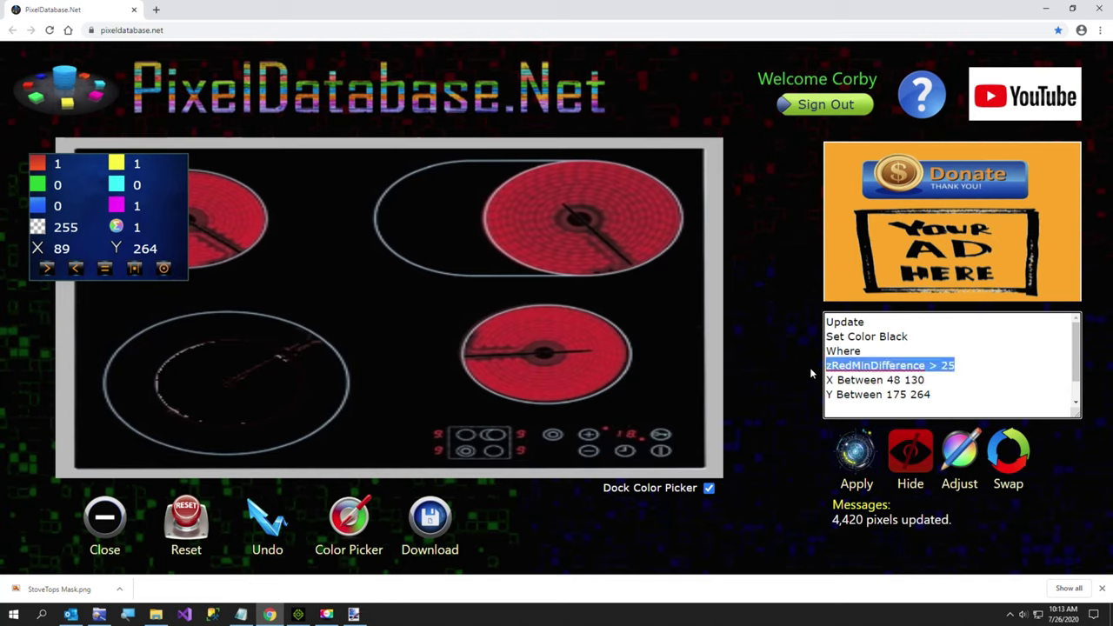
pyautogui.write('Total ')
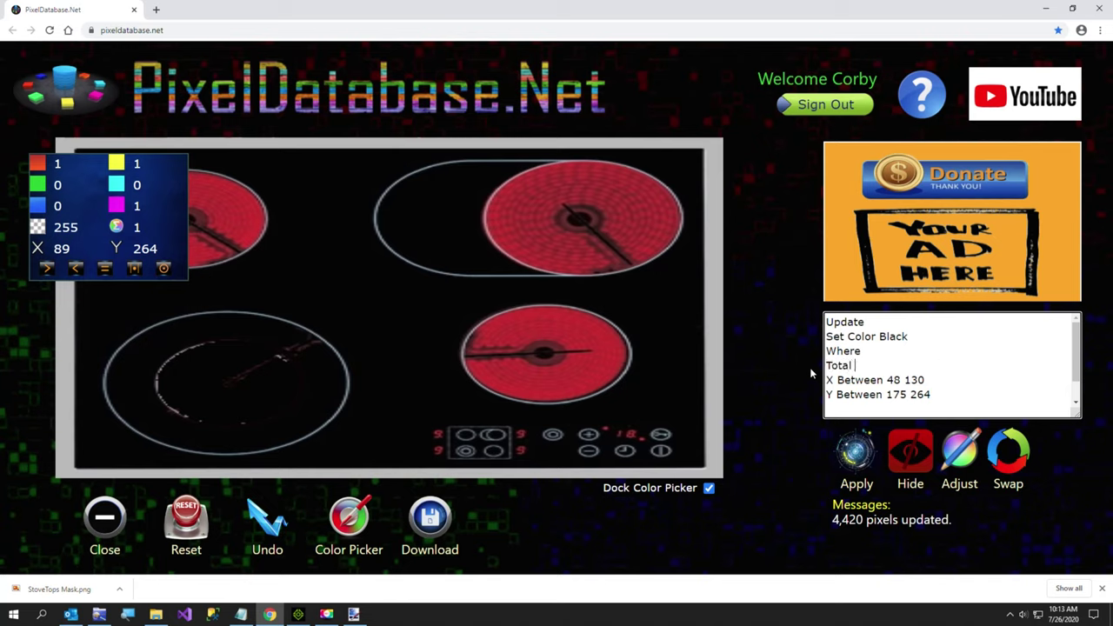
pyautogui.write('< 200')
pyautogui.click(866, 451)
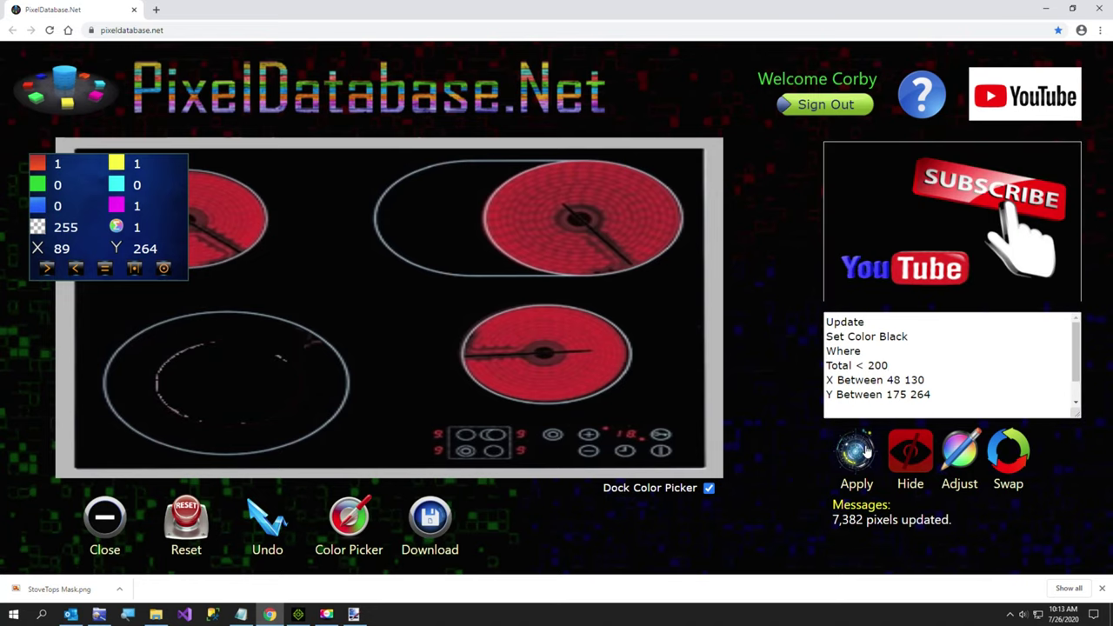
# Raise the threshold to Total < 250 and widen X to 48 148, blackening 8,950 pixels
pyautogui.click(844, 359)
pyautogui.doubleClick(877, 364)
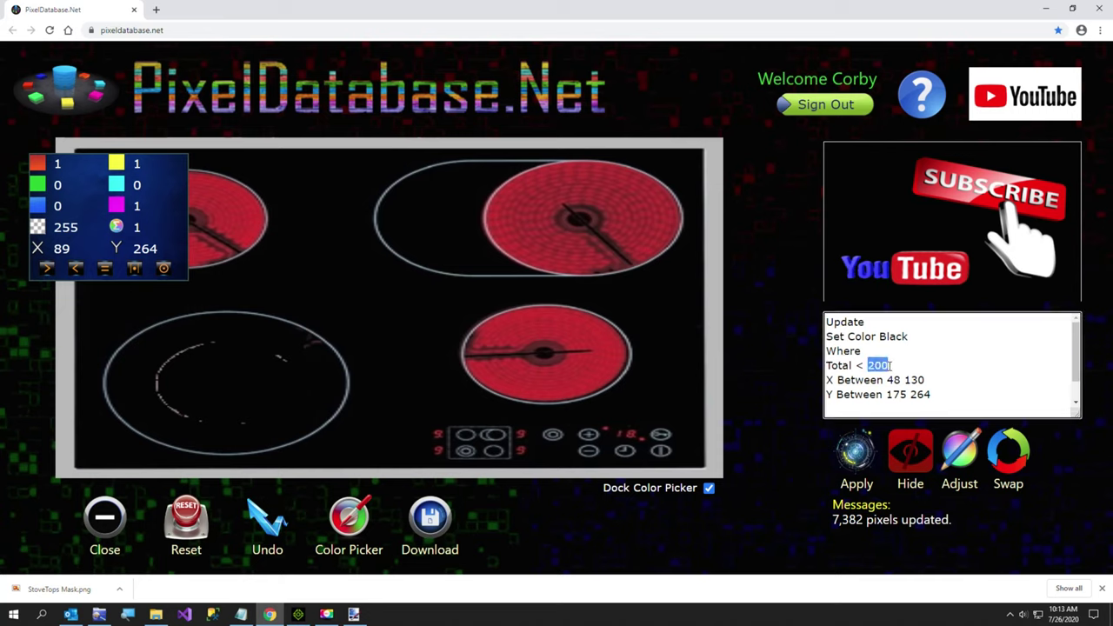
pyautogui.write('250')
pyautogui.click(855, 449)
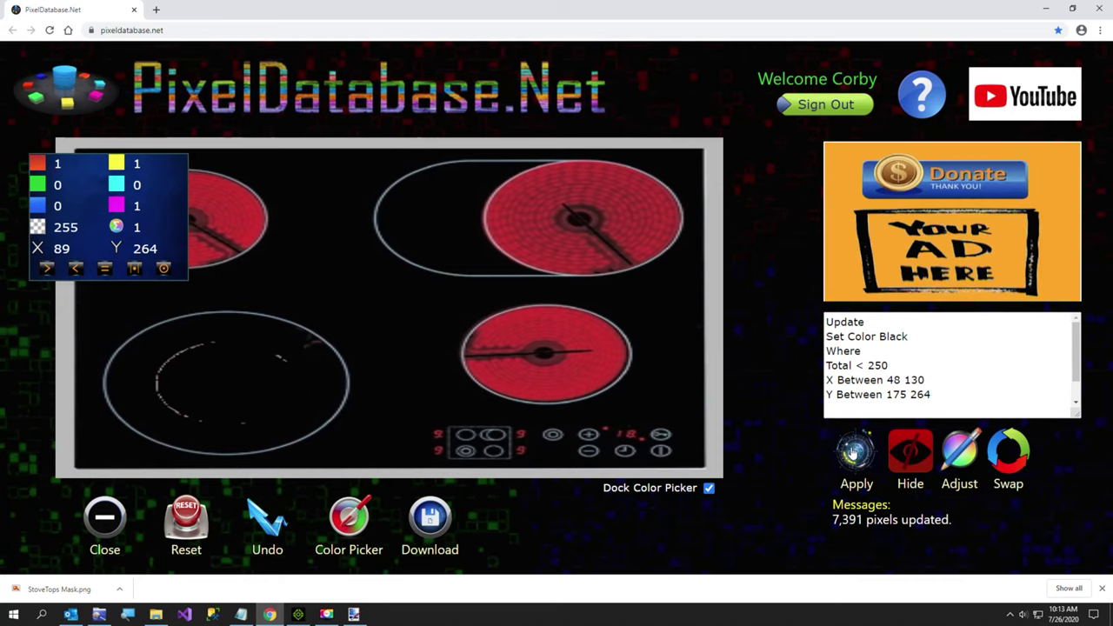
pyautogui.click(339, 395)
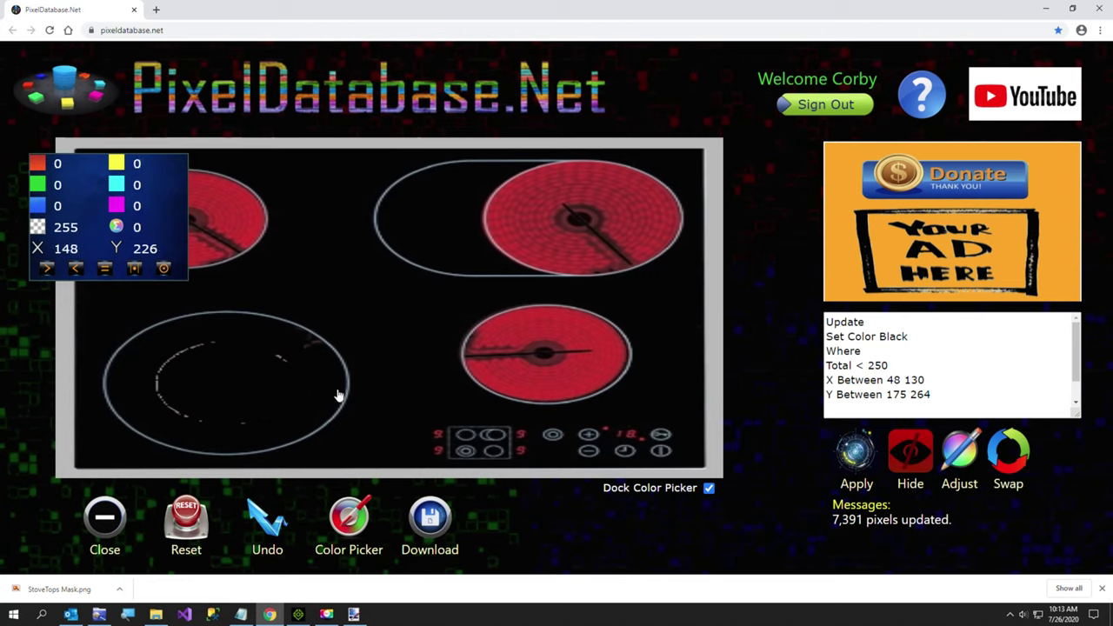
pyautogui.doubleClick(919, 379)
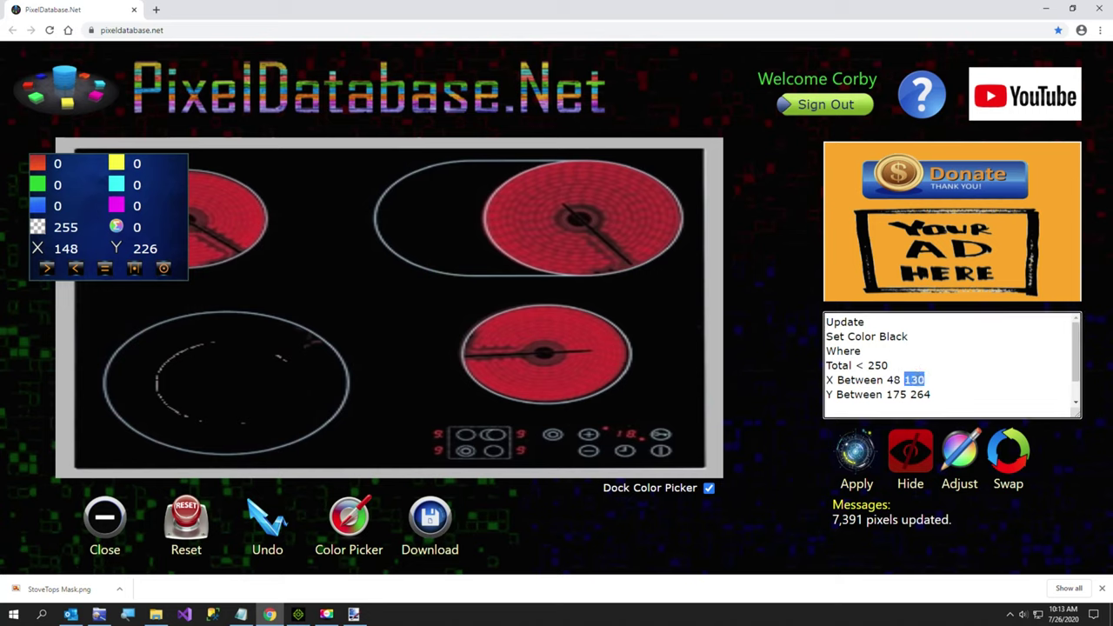
pyautogui.write('148')
pyautogui.click(854, 459)
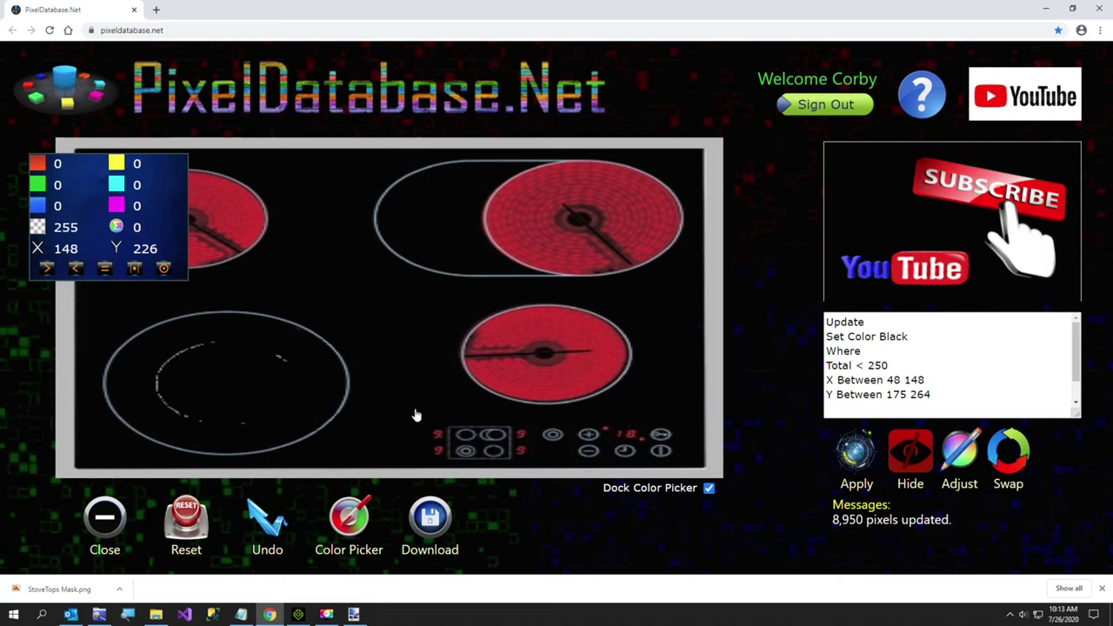
pyautogui.click(453, 365)
# Shift the bounds to the right-hand burners: X start 209, Y Between 17 244, and run it
pyautogui.doubleClick(893, 380)
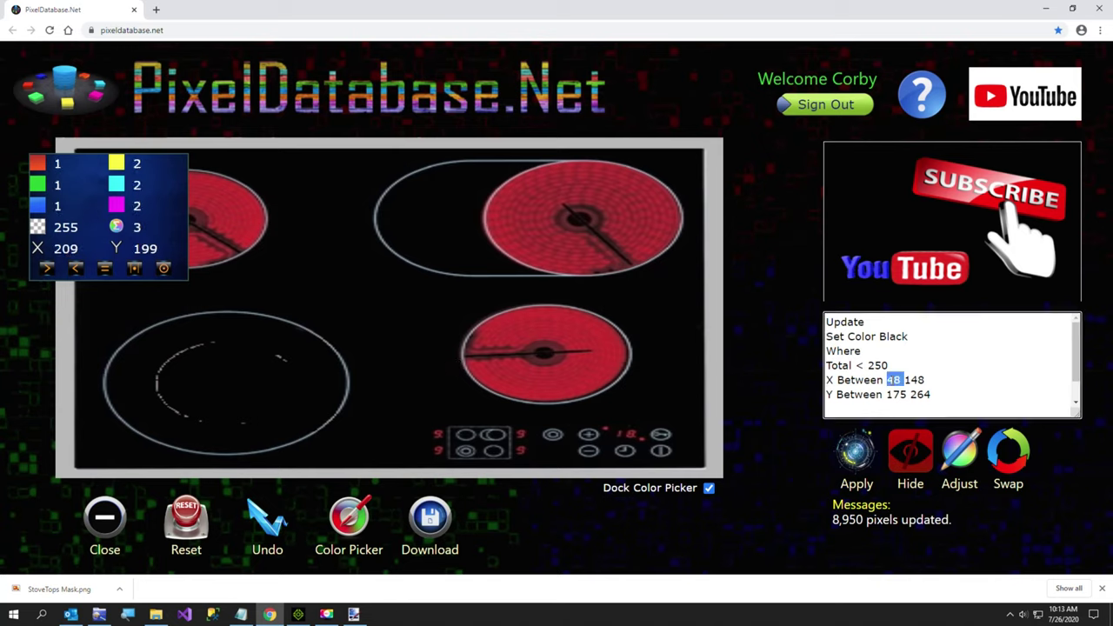
pyautogui.write('209')
pyautogui.click(438, 216)
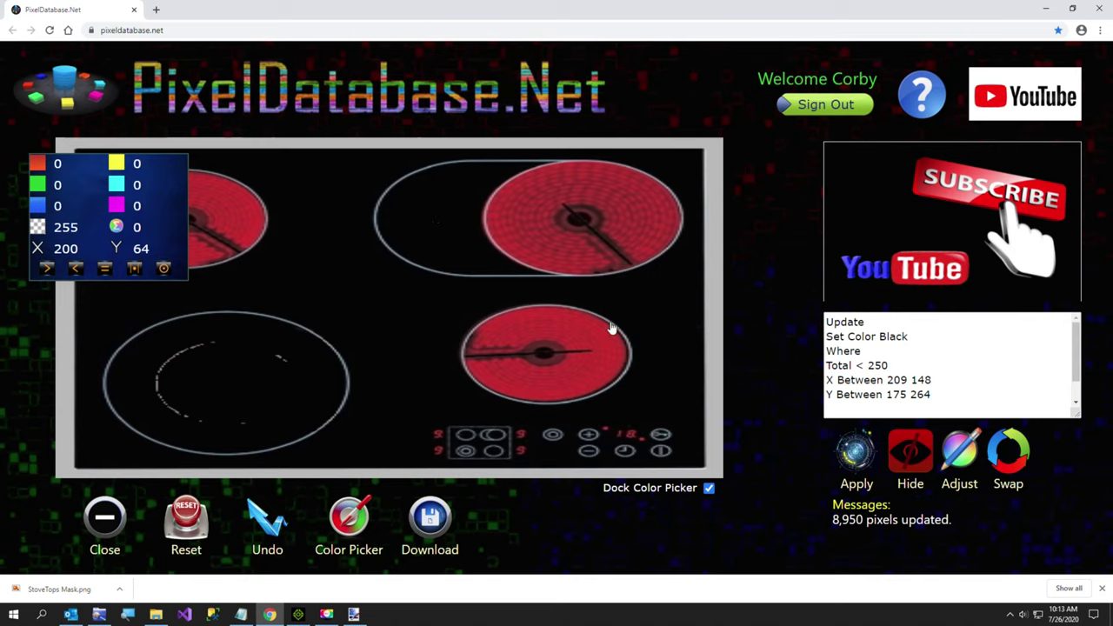
pyautogui.click(589, 163)
pyautogui.click(545, 415)
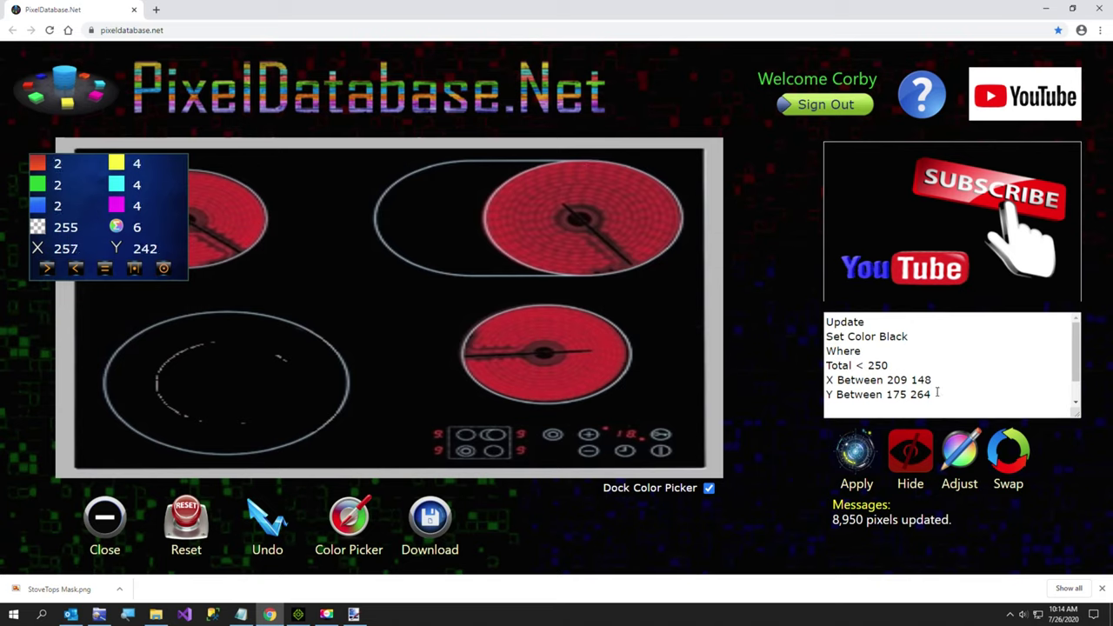
pyautogui.doubleClick(894, 393)
pyautogui.write('17')
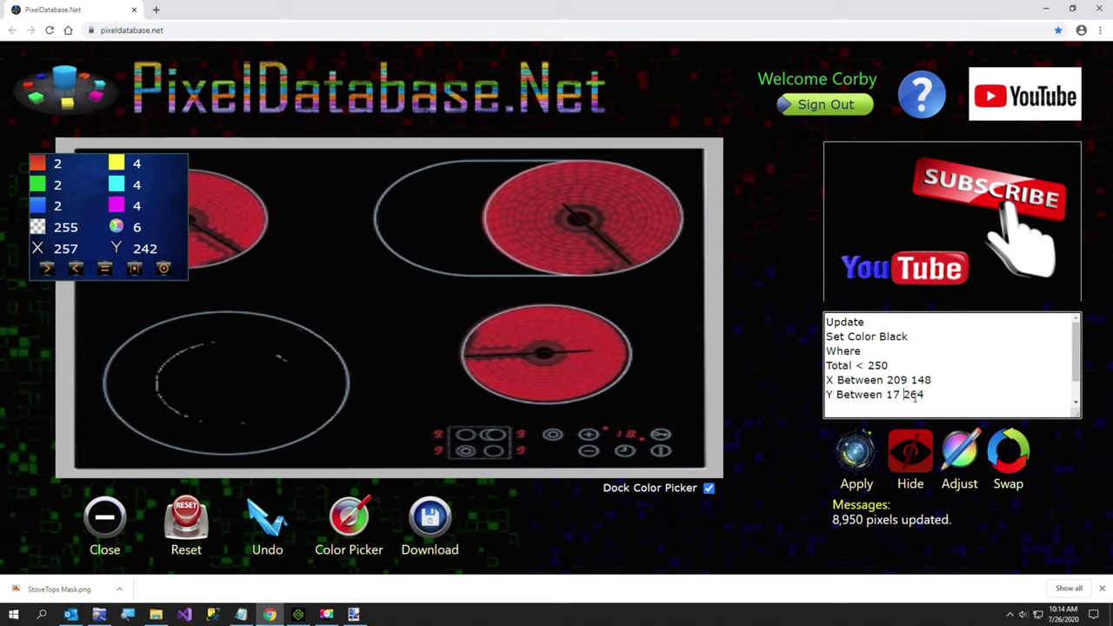
pyautogui.doubleClick(914, 395)
pyautogui.write('244')
pyautogui.click(857, 453)
pyautogui.click(857, 453)
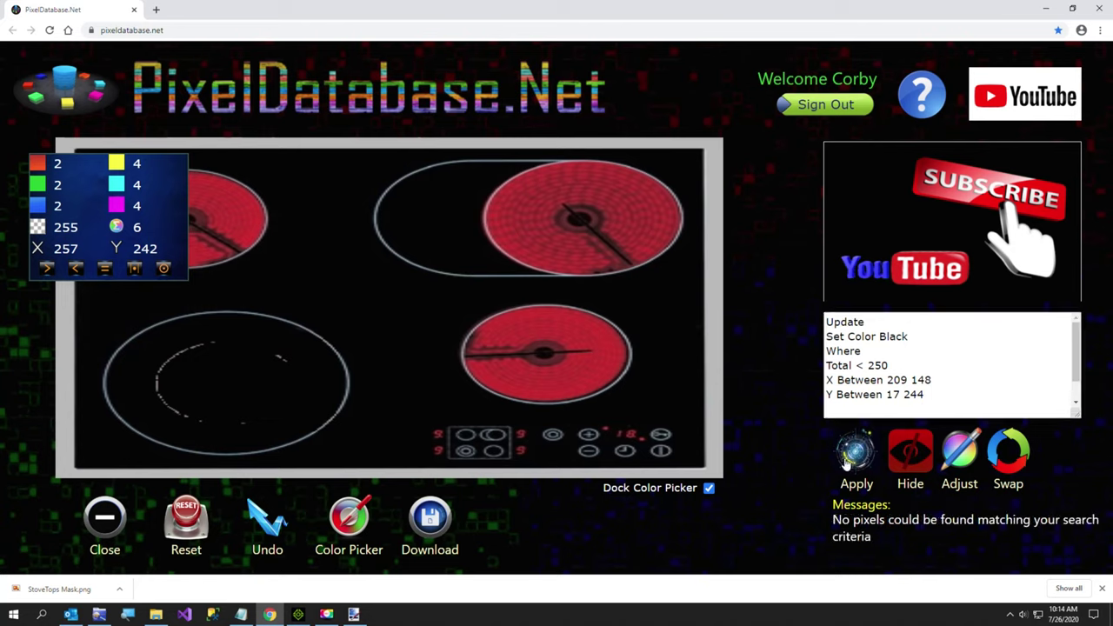
pyautogui.click(828, 341)
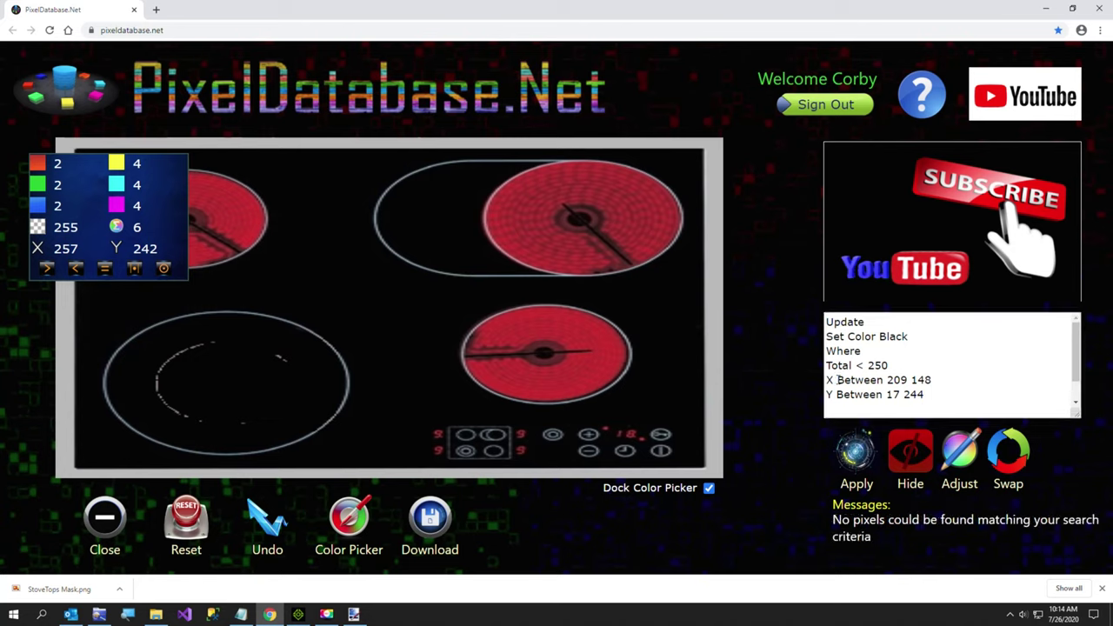
# Change the condition to RedMinDifference < 25 and apply the query
pyautogui.click(900, 365)
pyautogui.hotkey('shift', 'Home')
pyautogui.write('Red')
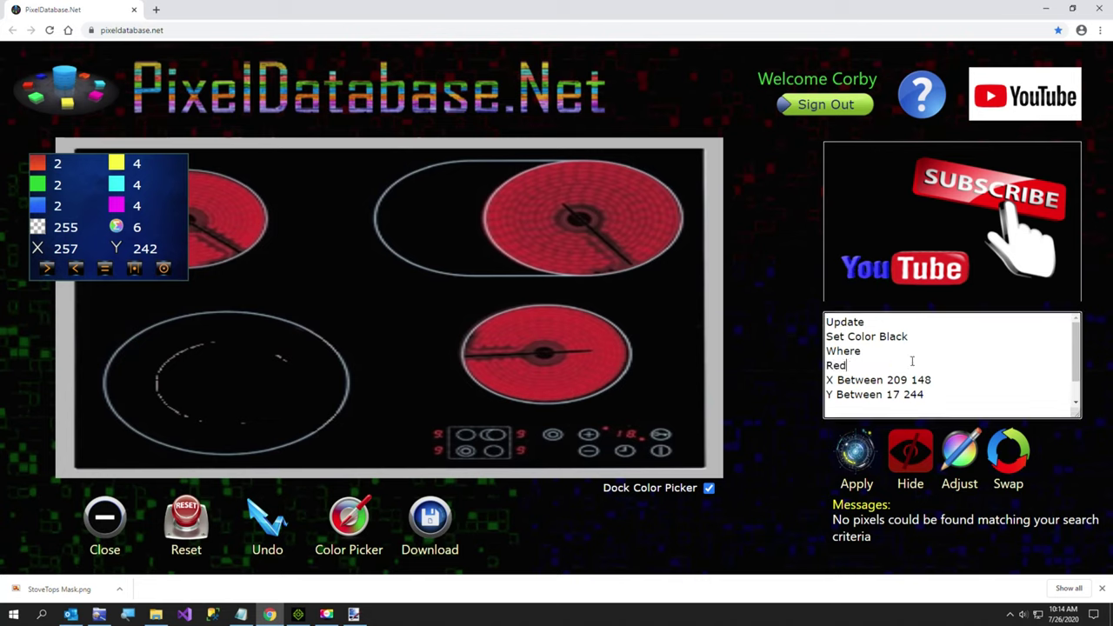
pyautogui.write('MinDifference ')
pyautogui.write('<')
pyautogui.write('> 2')
pyautogui.write('< 25')
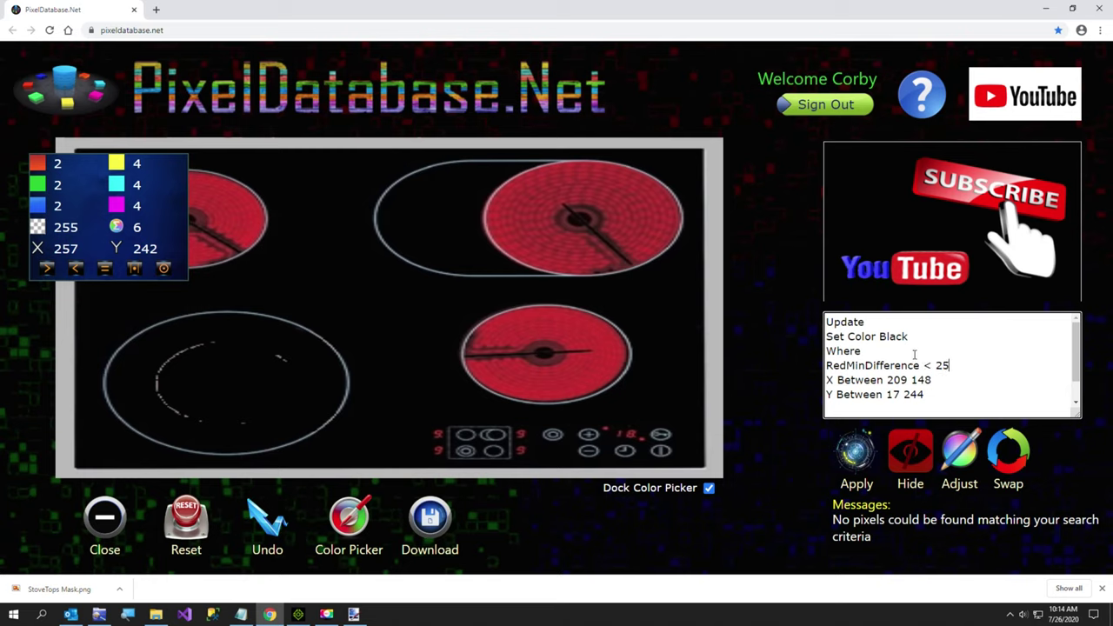
pyautogui.click(850, 460)
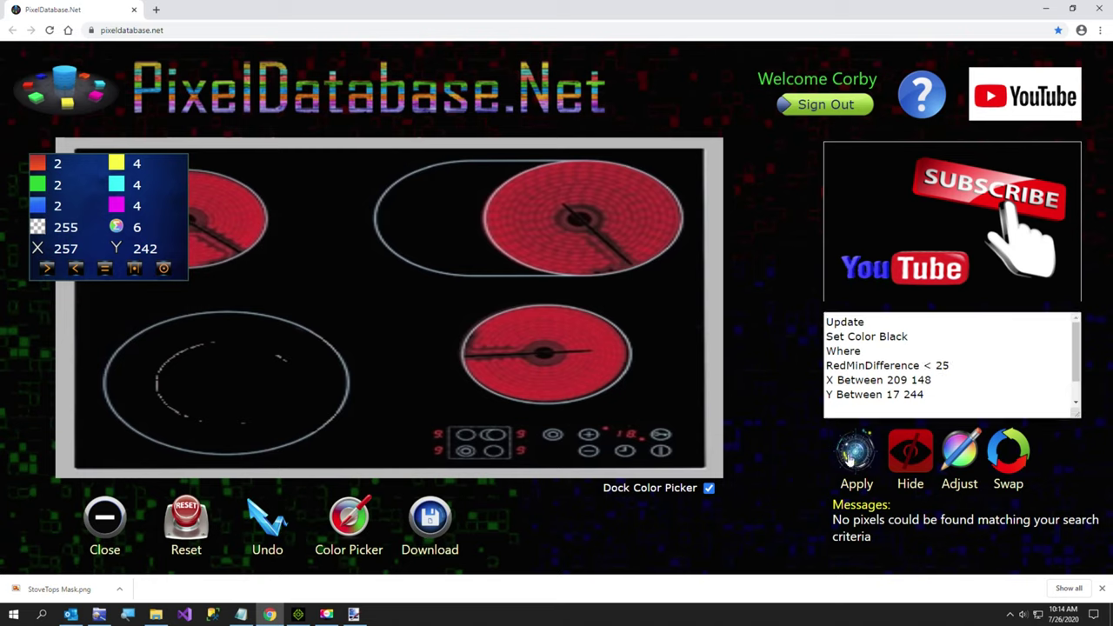
# Set X Between 204 332 and apply, updating 15,268 pixels, then undo it
pyautogui.doubleClick(898, 380)
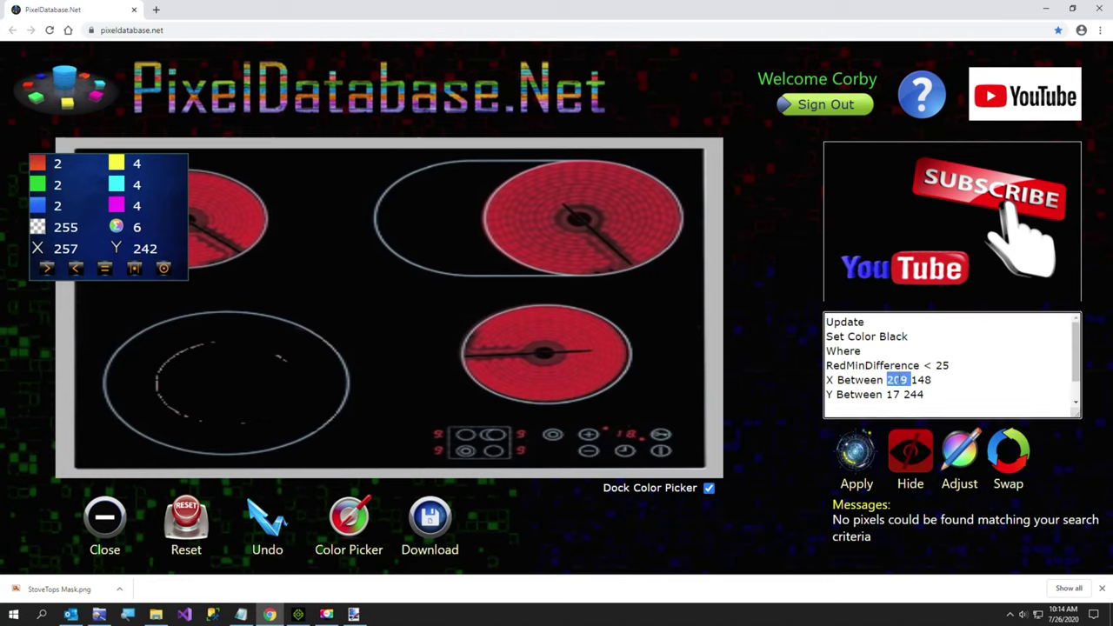
pyautogui.click(443, 231)
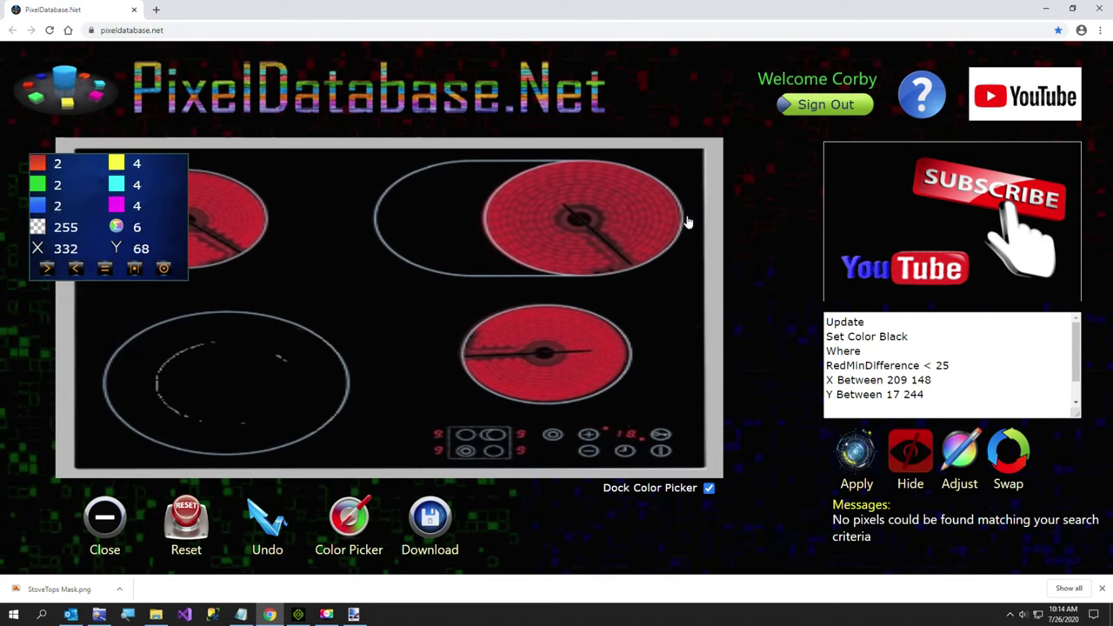
pyautogui.doubleClick(896, 380)
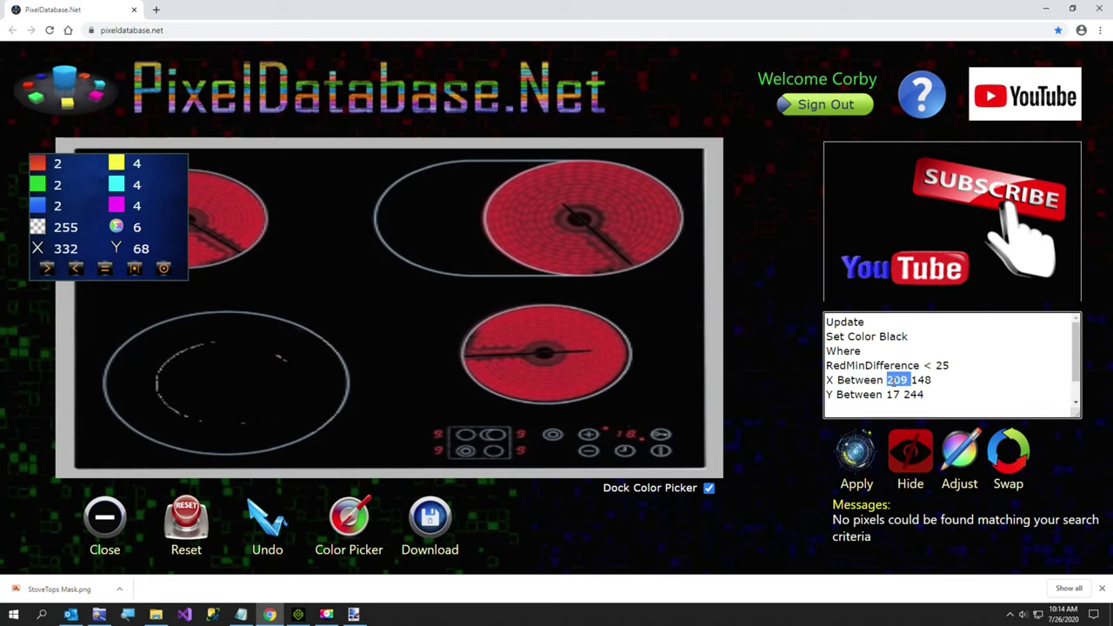
pyautogui.write('204')
pyautogui.hotkey('shift', 'End')
pyautogui.write('332')
pyautogui.click(855, 461)
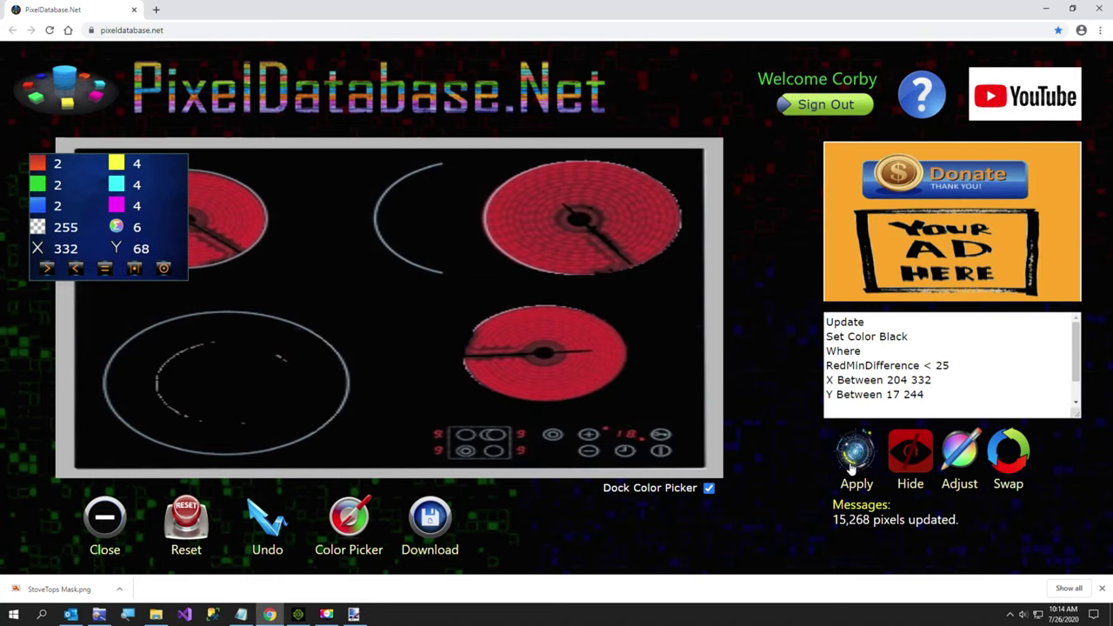
pyautogui.click(264, 532)
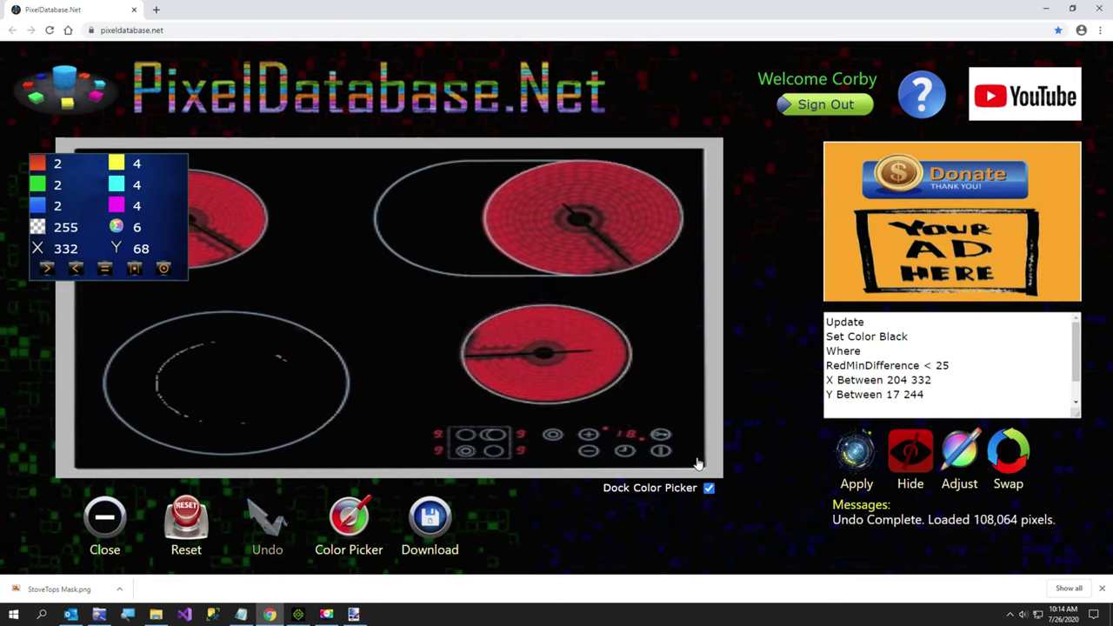
# Switch the condition to RedMinDifference > 25 and apply, blackening 14,179 pixels
pyautogui.doubleClick(927, 365)
pyautogui.write('>')
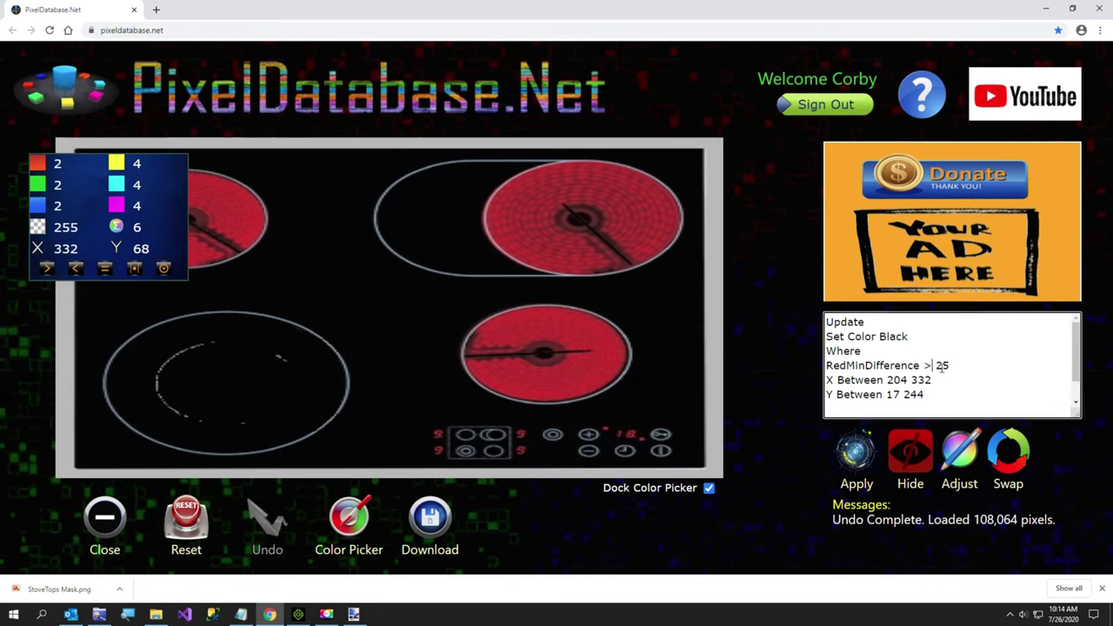
pyautogui.click(858, 447)
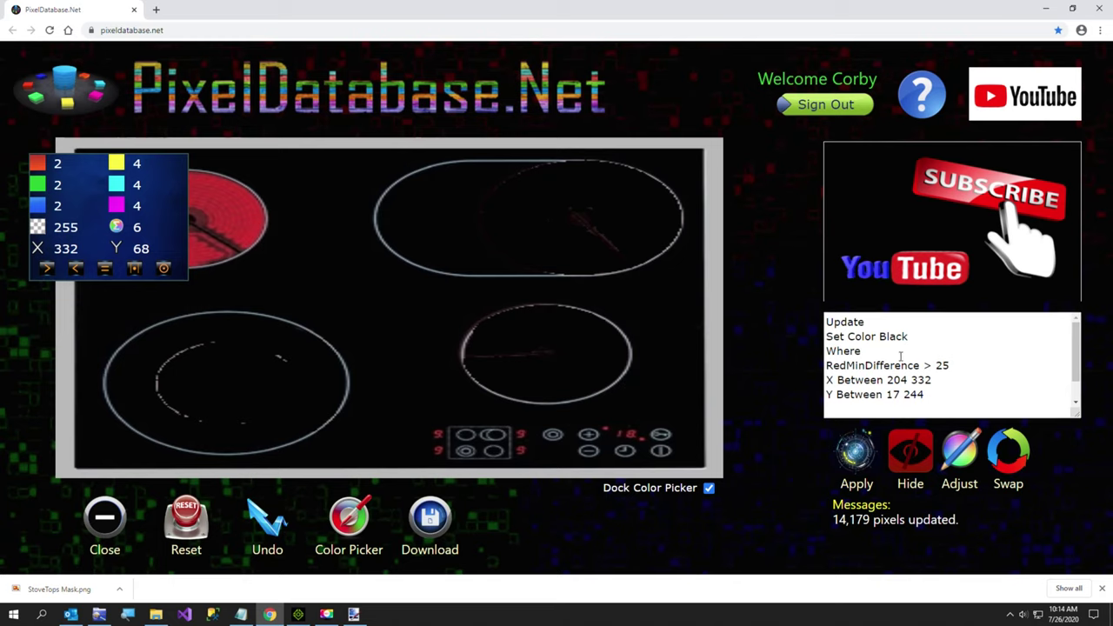
# Rewrite the condition as 'Total 200' and run it, which matches no pixels
pyautogui.moveTo(895, 350); pyautogui.dragTo(996, 402)
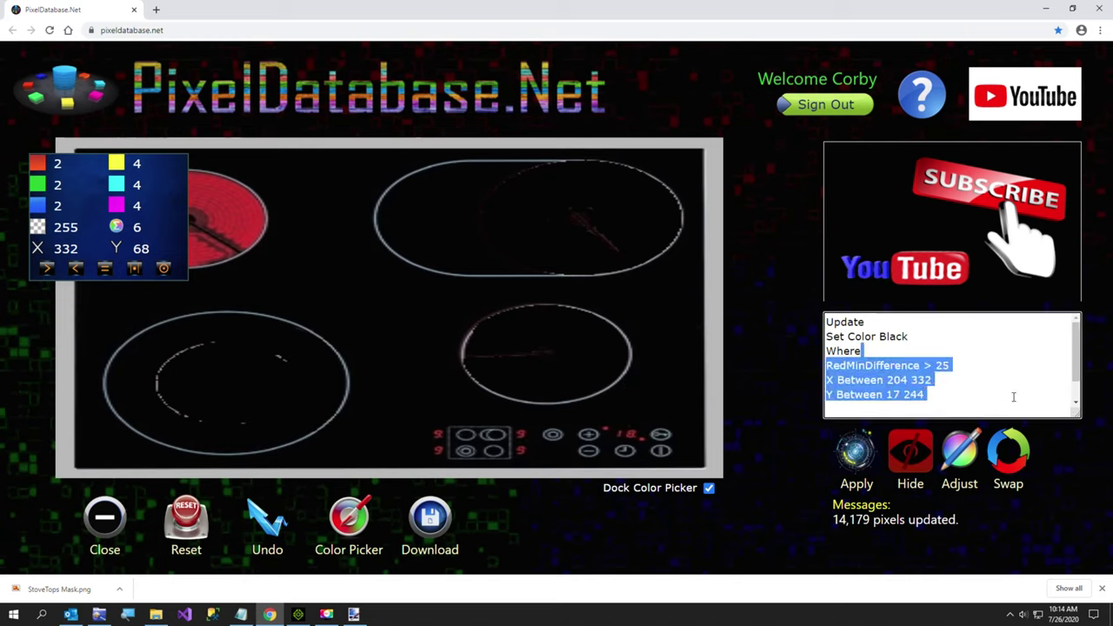
pyautogui.press('BackSpace')
pyautogui.hotkey('ctrl', 'z')
pyautogui.hotkey('ctrl', 'z')
pyautogui.press('Right')
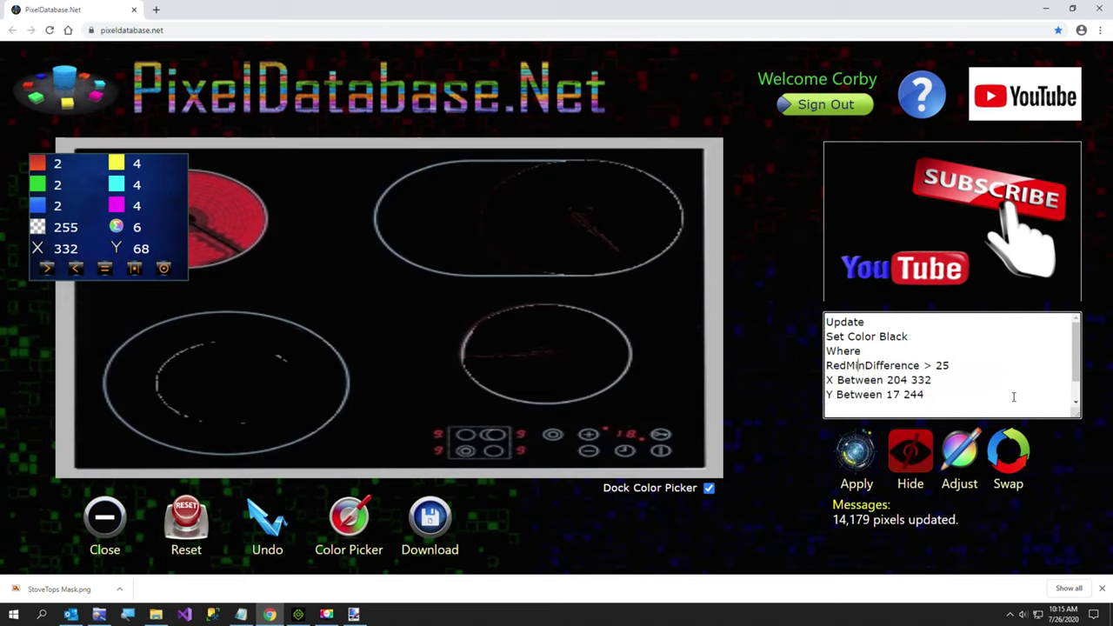
pyautogui.press('Home')
pyautogui.hotkey('shift', 'End')
pyautogui.write('T')
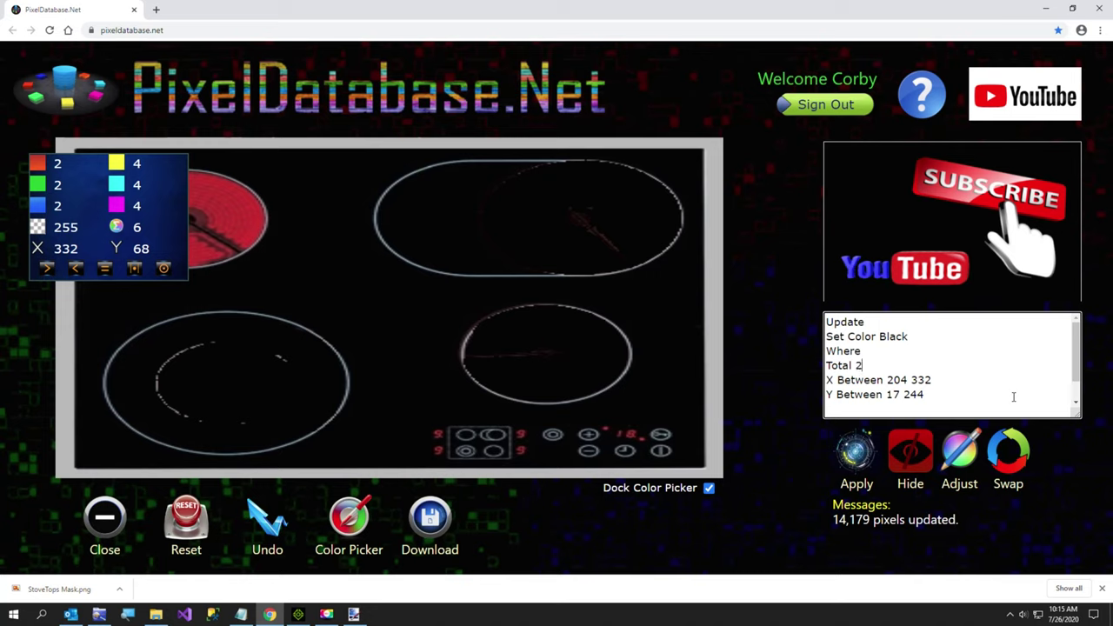
pyautogui.write('00')
pyautogui.click(842, 461)
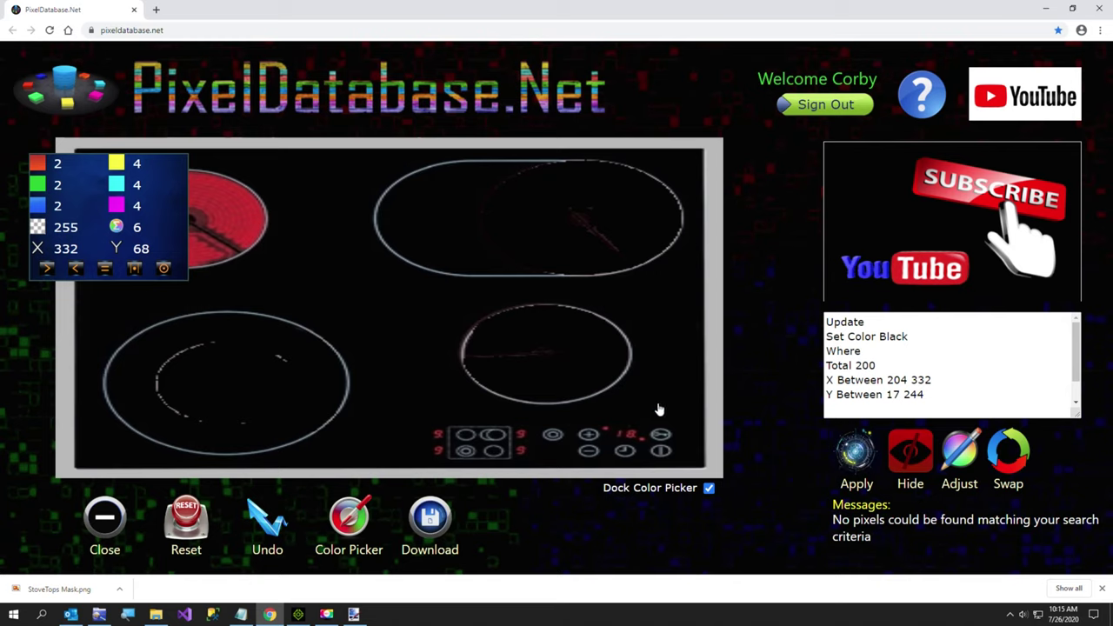
pyautogui.click(908, 382)
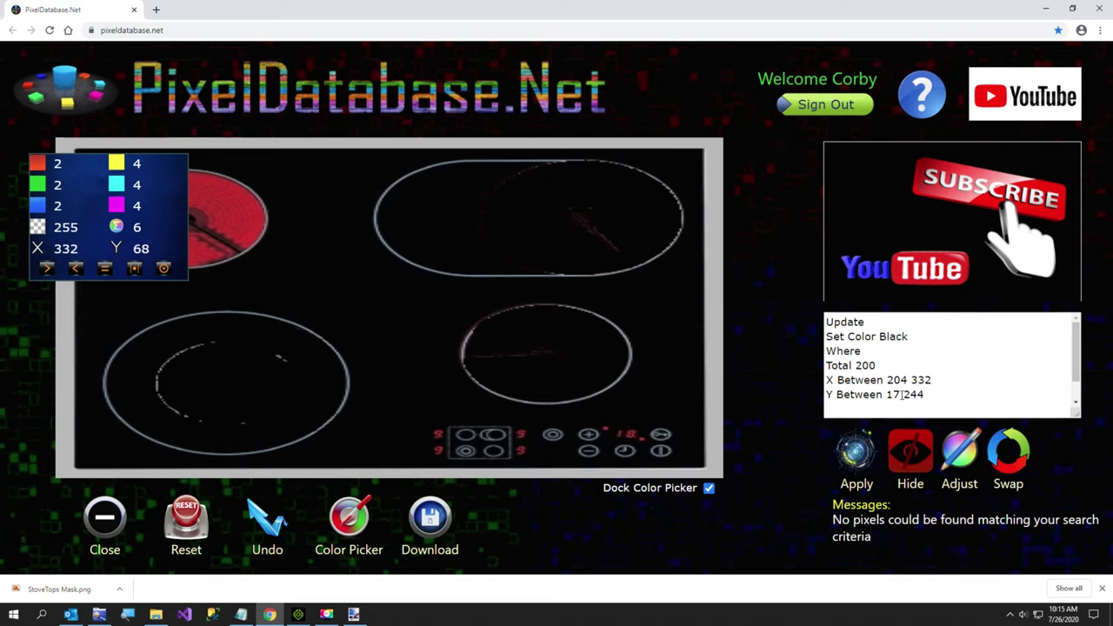
# Sample the faint red streaks, correct the condition to Total < 200 and apply, blackening 28,672 pixels
pyautogui.click(597, 238)
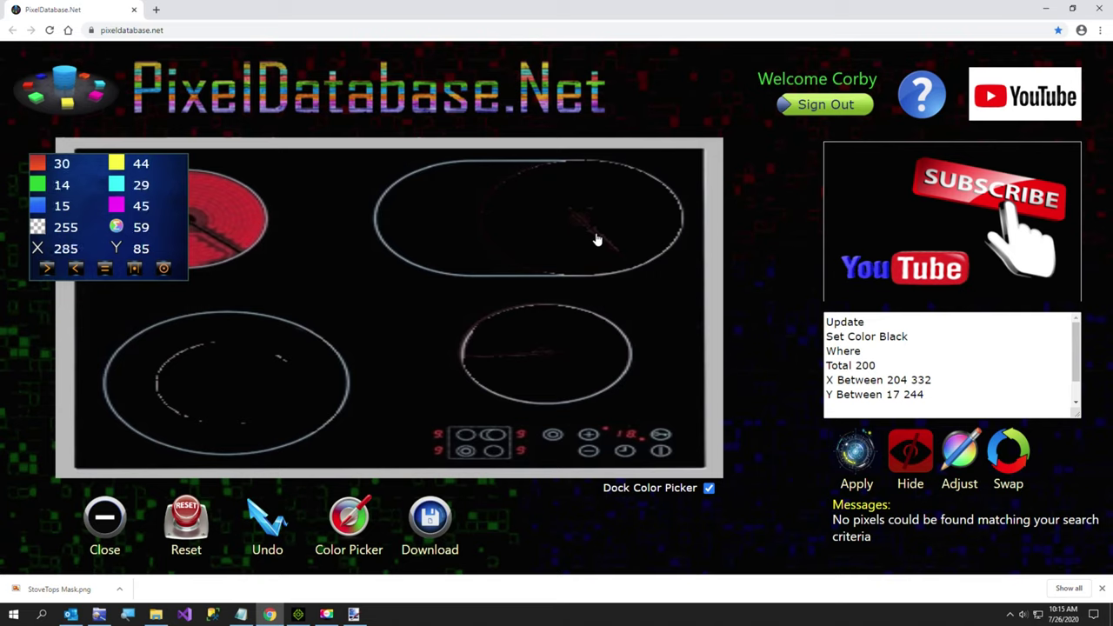
pyautogui.click(591, 238)
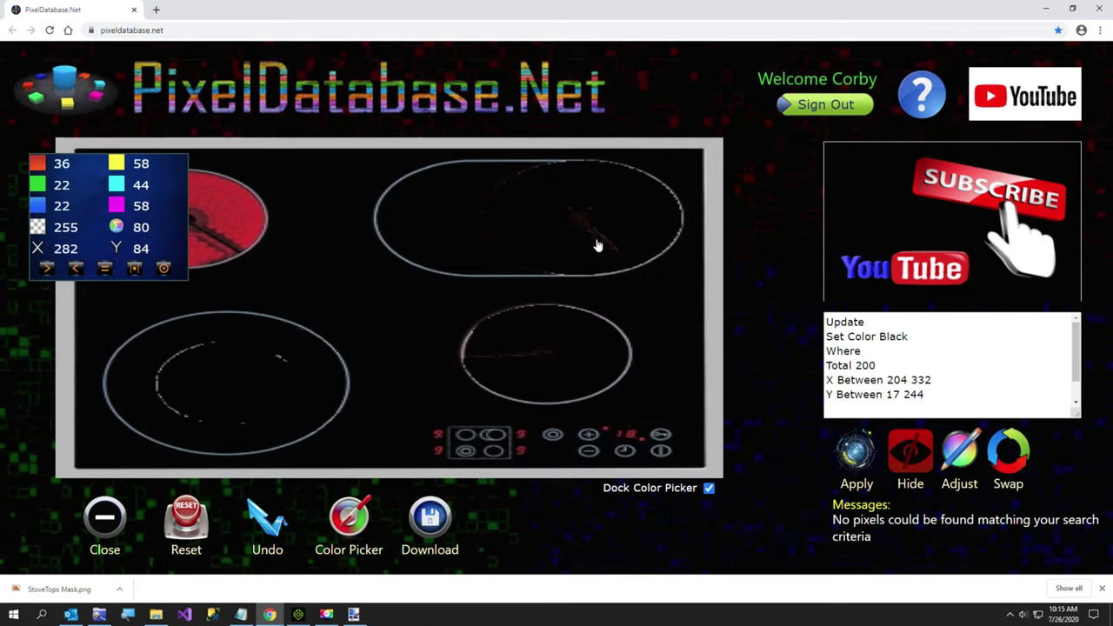
pyautogui.click(857, 365)
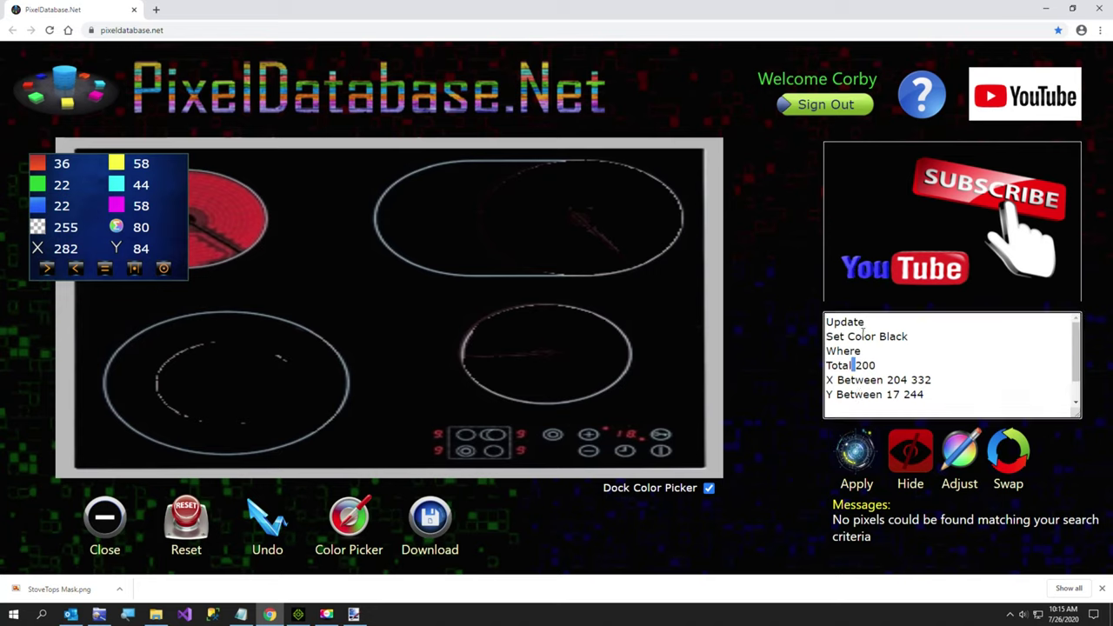
pyautogui.write('<')
pyautogui.click(857, 457)
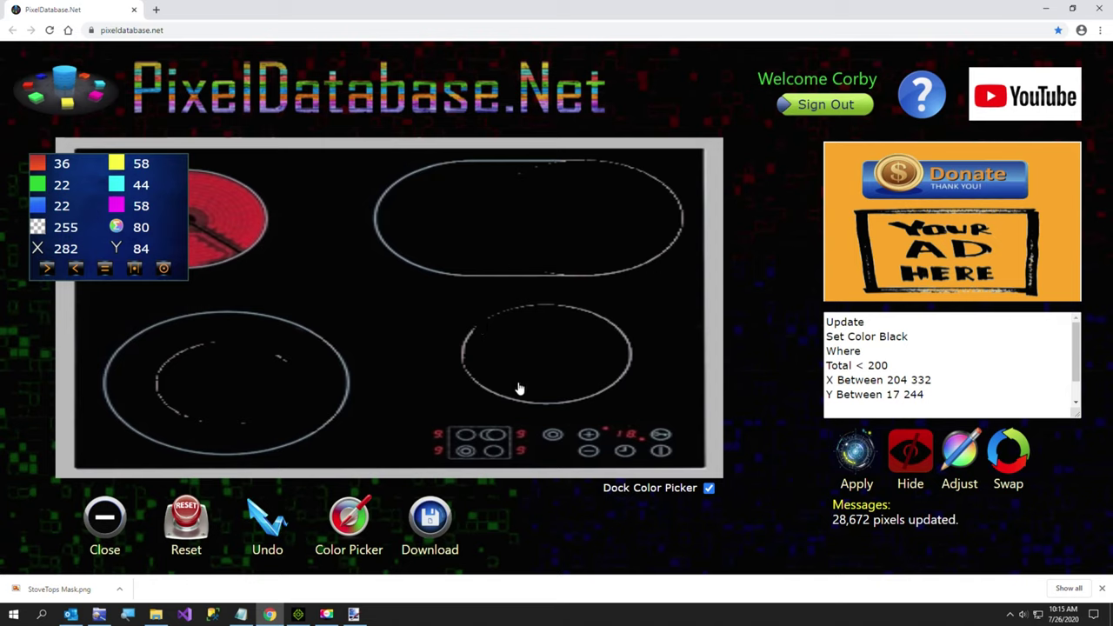
# Download the edited image as StoveTops One Burner.png and open the saved file
pyautogui.click(434, 521)
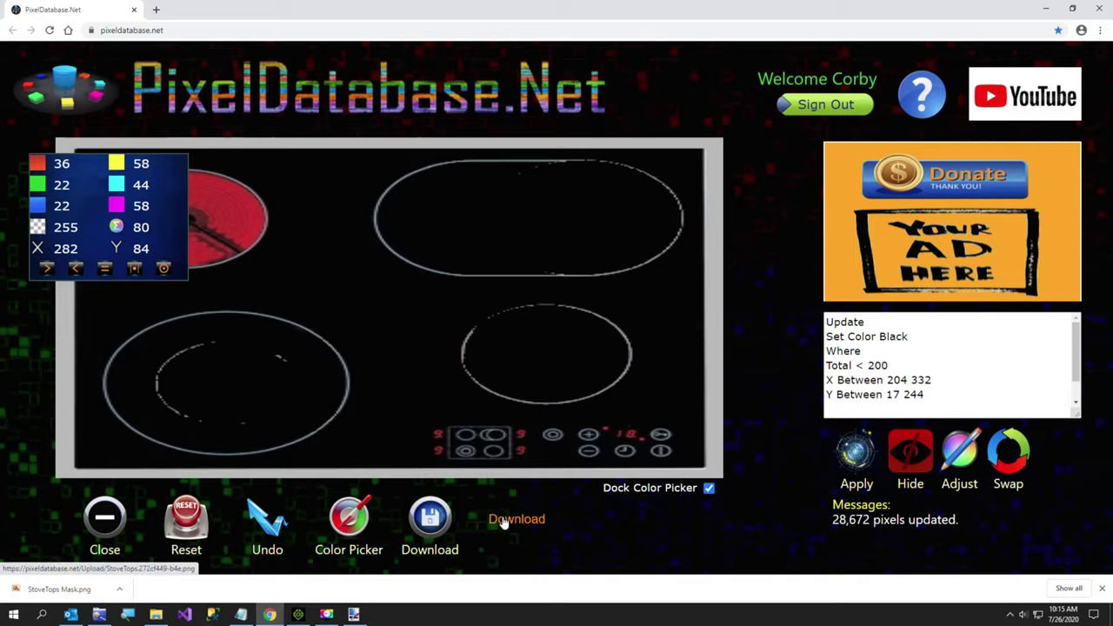
pyautogui.click(504, 521)
pyautogui.click(150, 539)
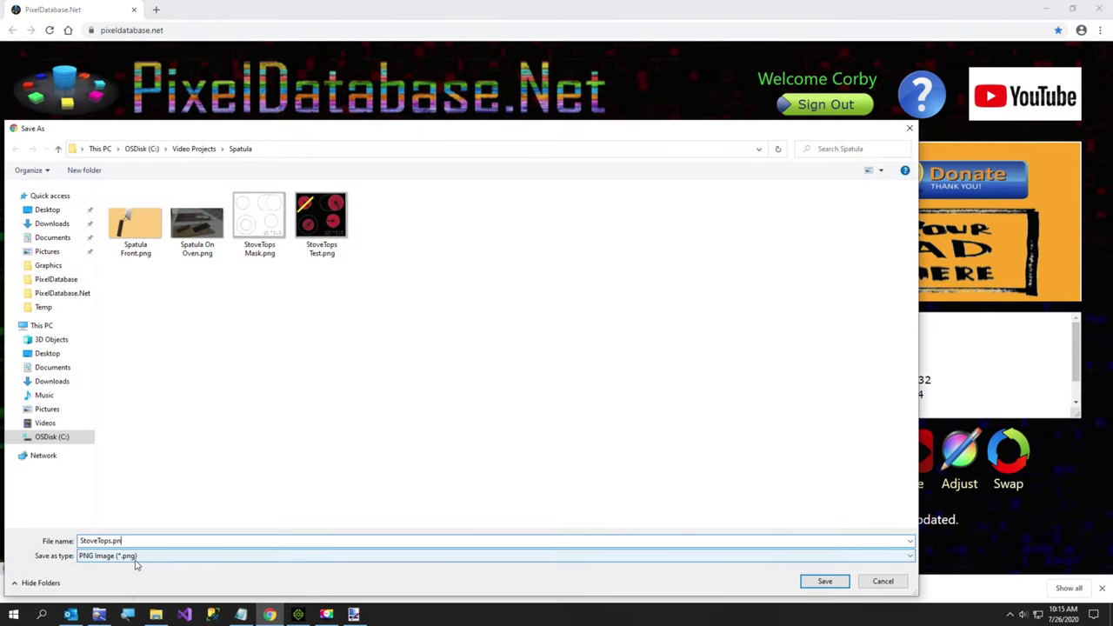
pyautogui.press('BackSpace')
pyautogui.press('BackSpace')
pyautogui.press('BackSpace')
pyautogui.write('One Burner')
pyautogui.press('Return')
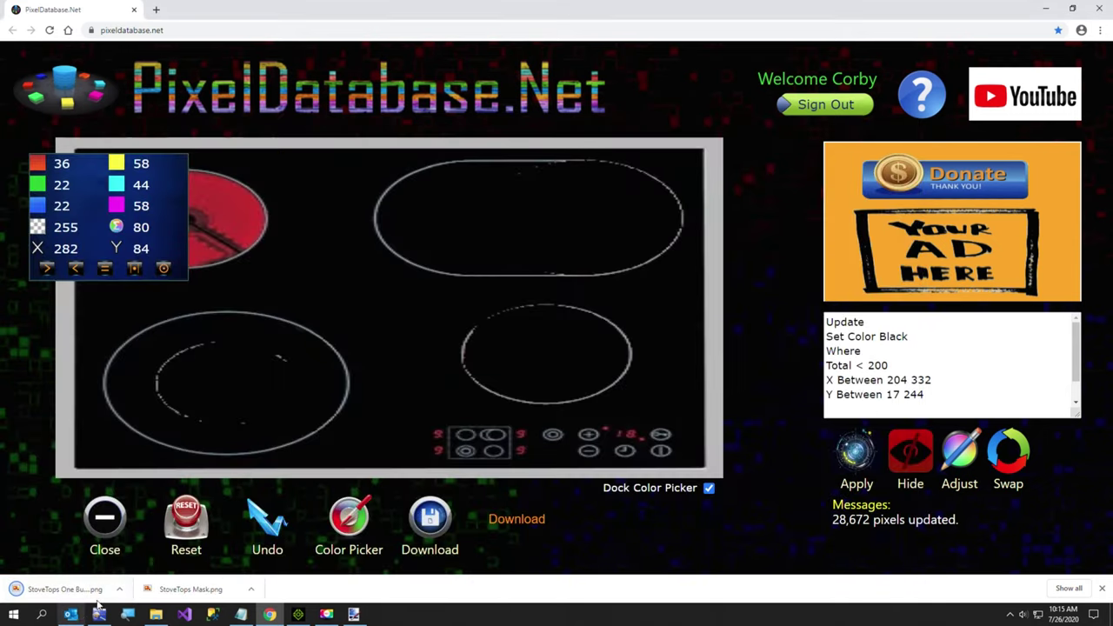
pyautogui.click(119, 596)
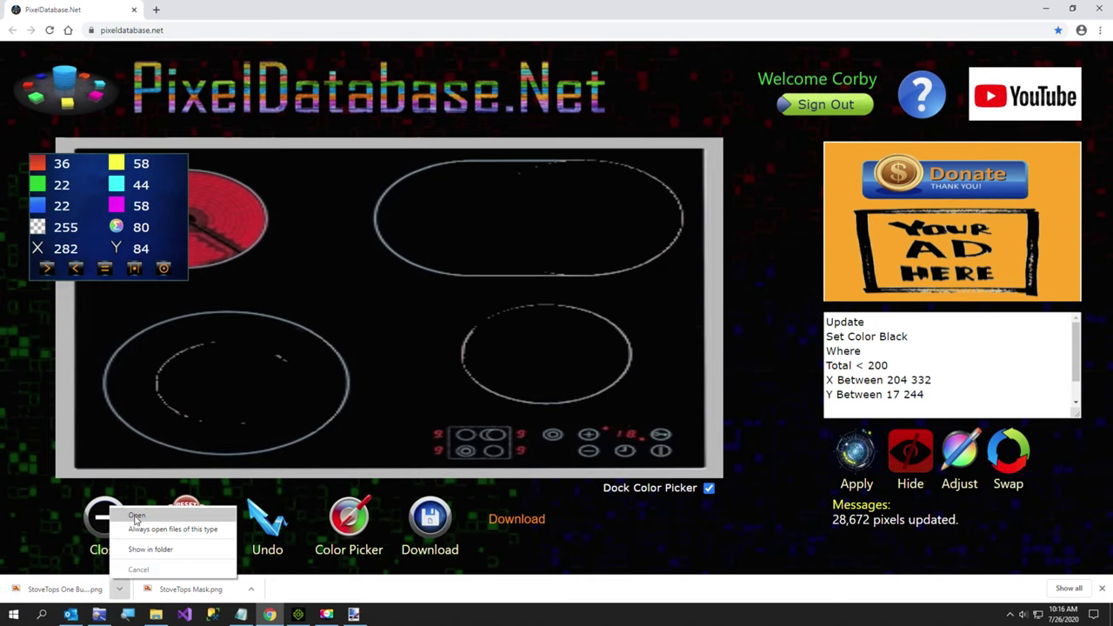
pyautogui.click(135, 516)
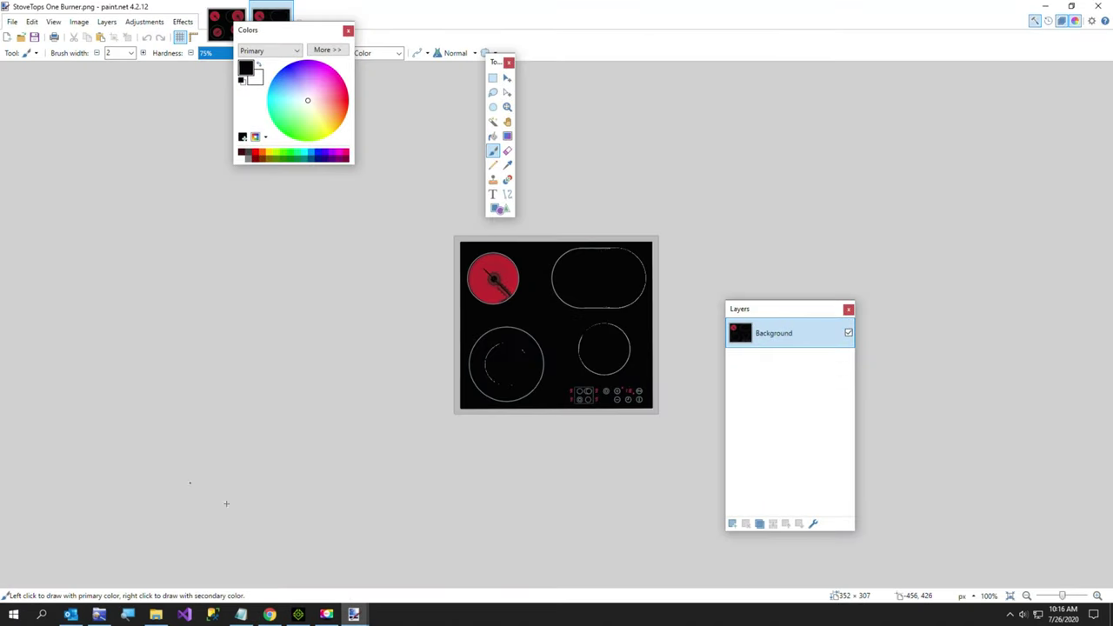
# Open the downloaded StoveTops Mask.png in paint.net and select the whole mask
pyautogui.click(270, 614)
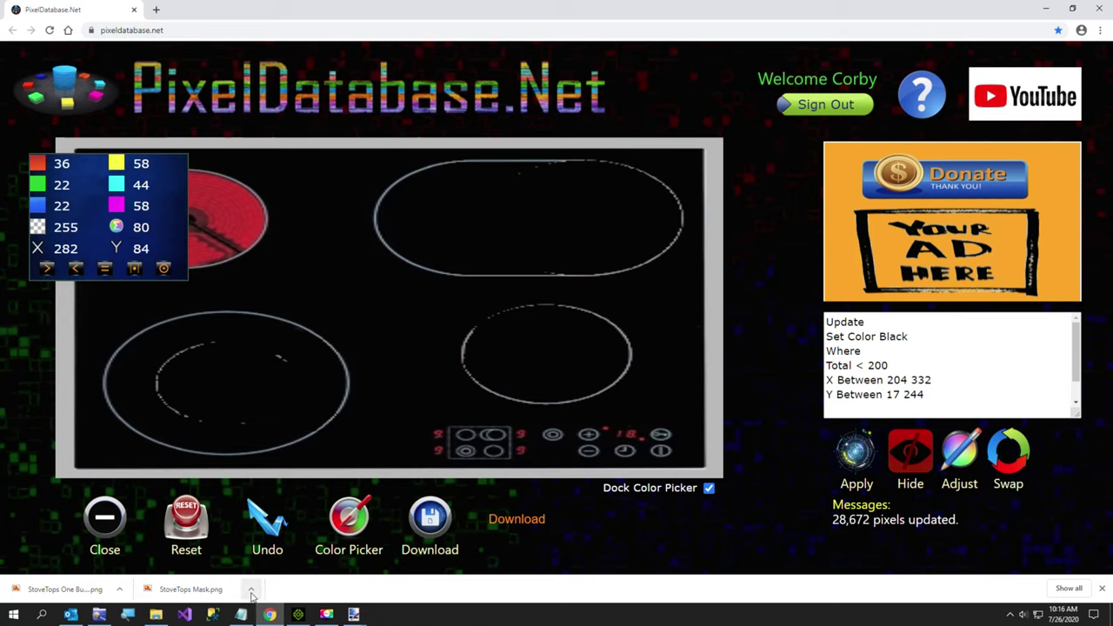
pyautogui.click(250, 591)
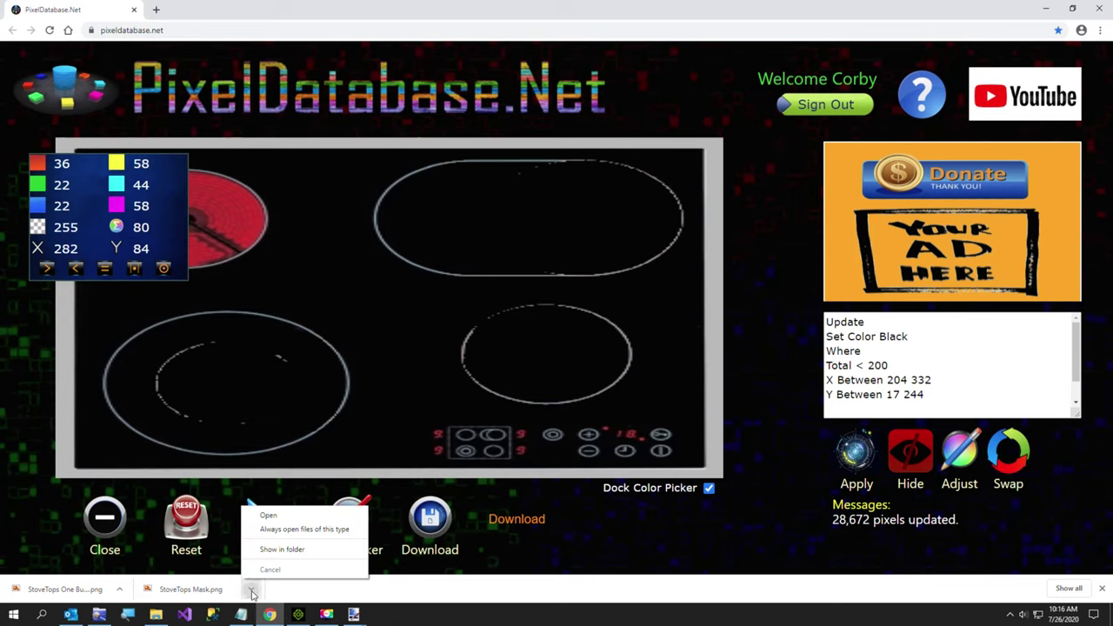
pyautogui.click(271, 519)
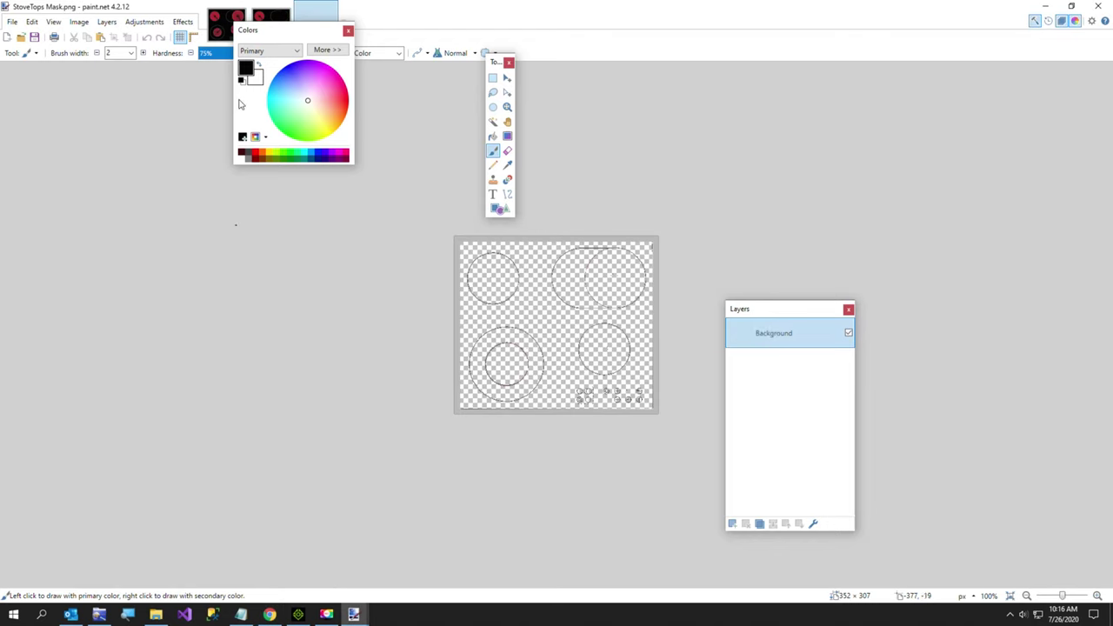
pyautogui.moveTo(258, 41); pyautogui.dragTo(237, 174)
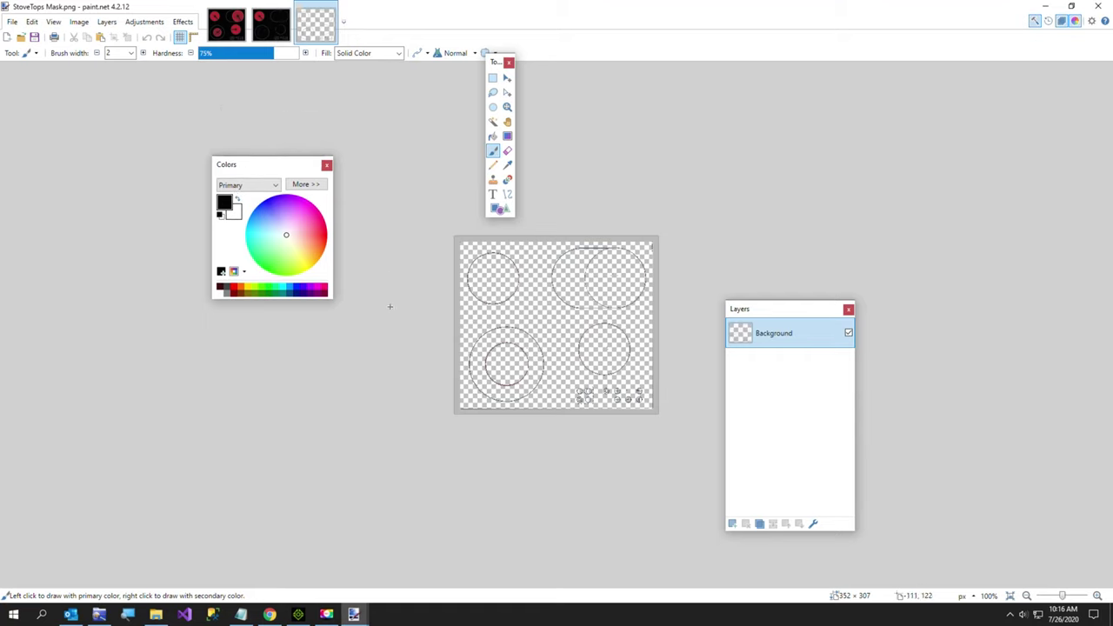
pyautogui.hotkey('ctrl', 'a')
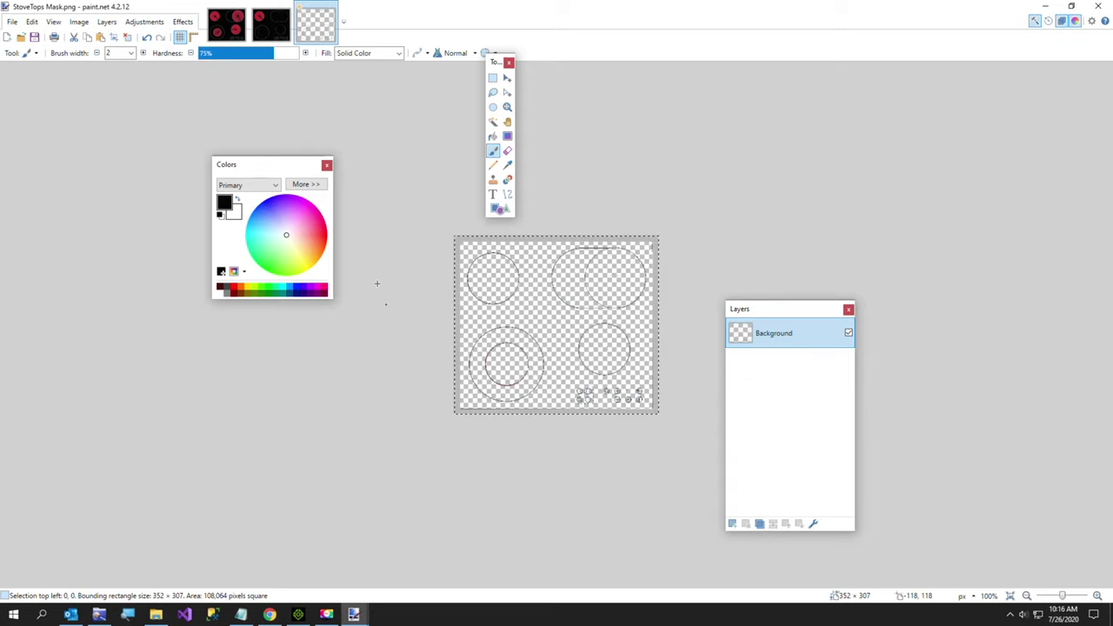
# Paste the mask outlines onto a new layer over the StoveTops One Burner image
pyautogui.click(264, 35)
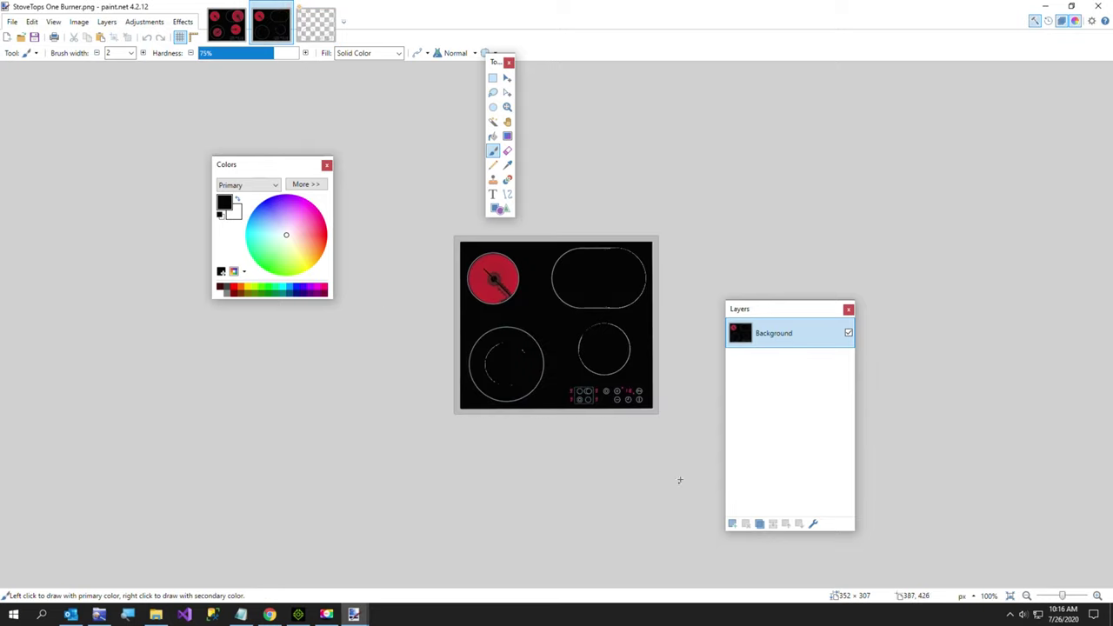
pyautogui.click(730, 525)
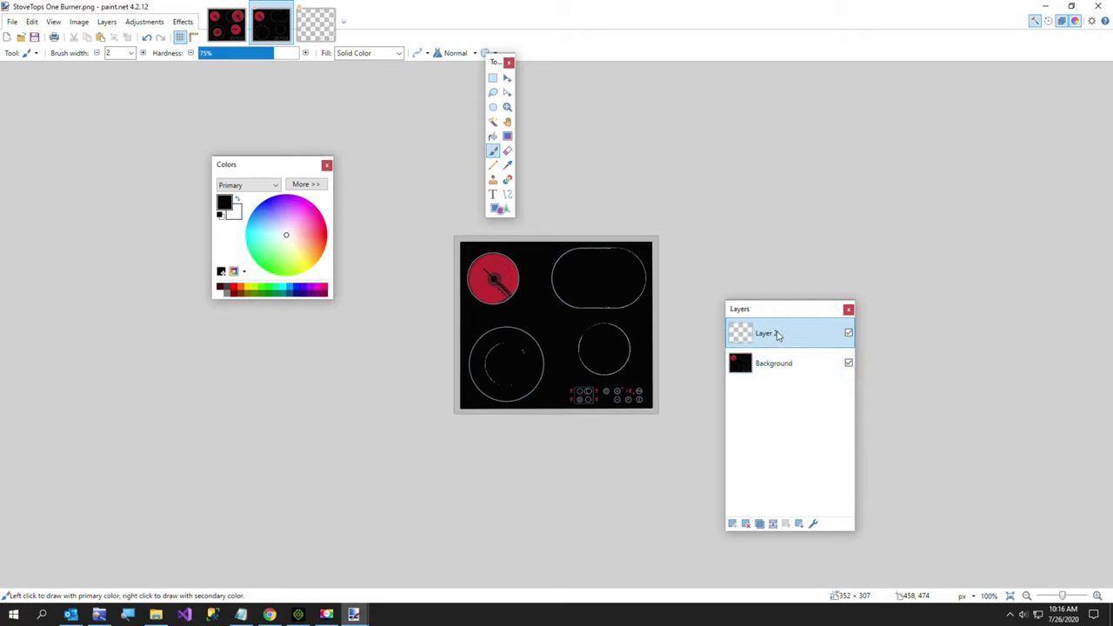
pyautogui.hotkey('ctrl', 'v')
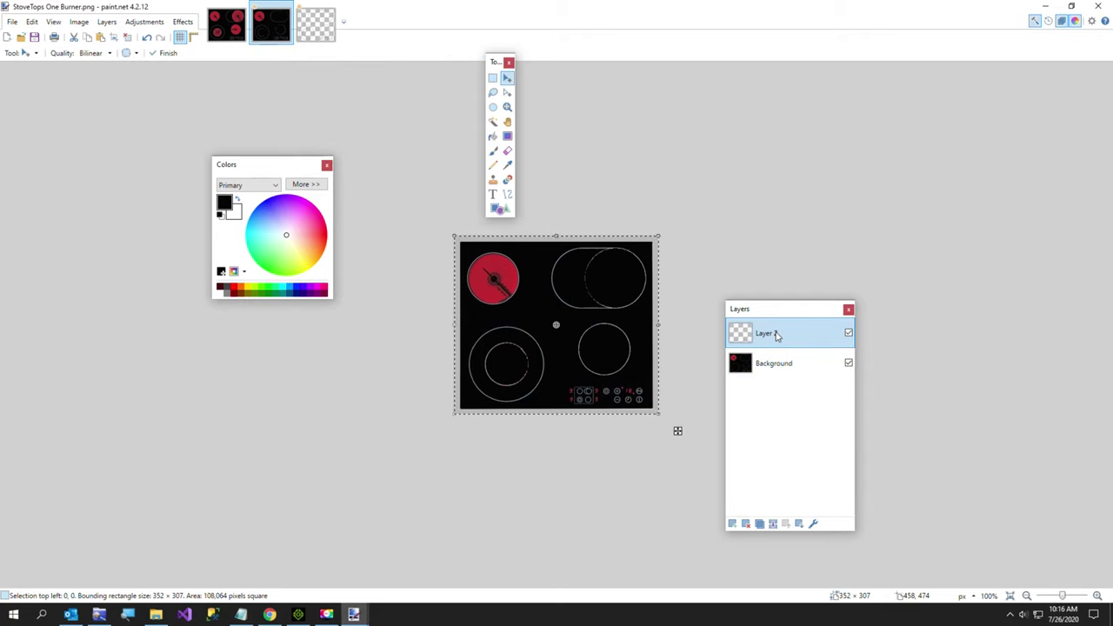
pyautogui.hotkey('ctrl', 'd')
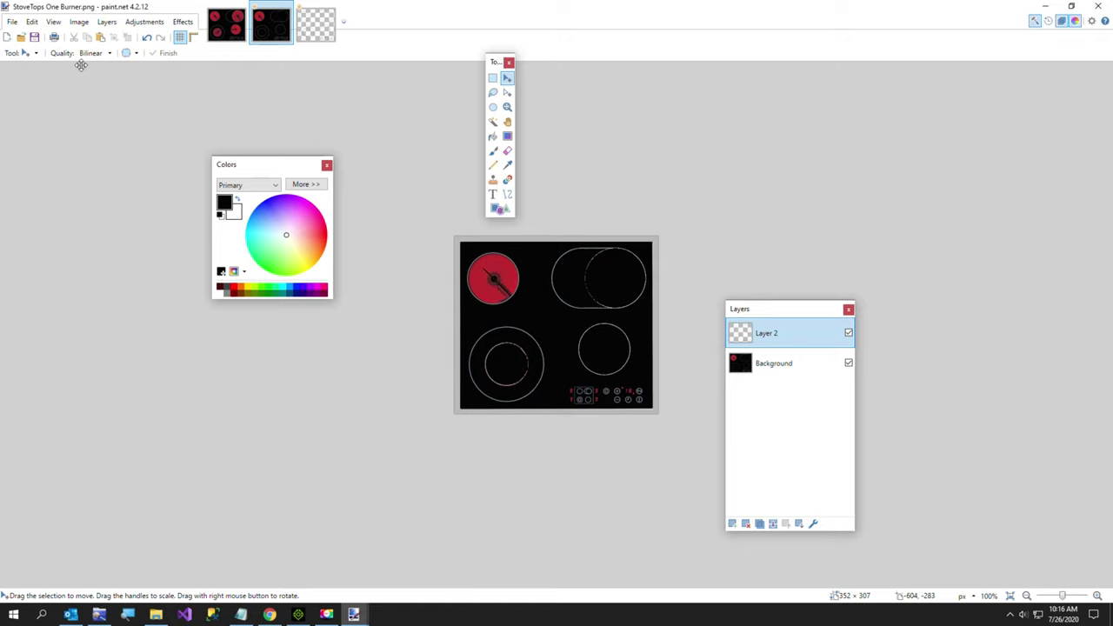
# Save as PNG over StoveTops One Burner.png, replacing it and flattening the outline layer
pyautogui.click(11, 23)
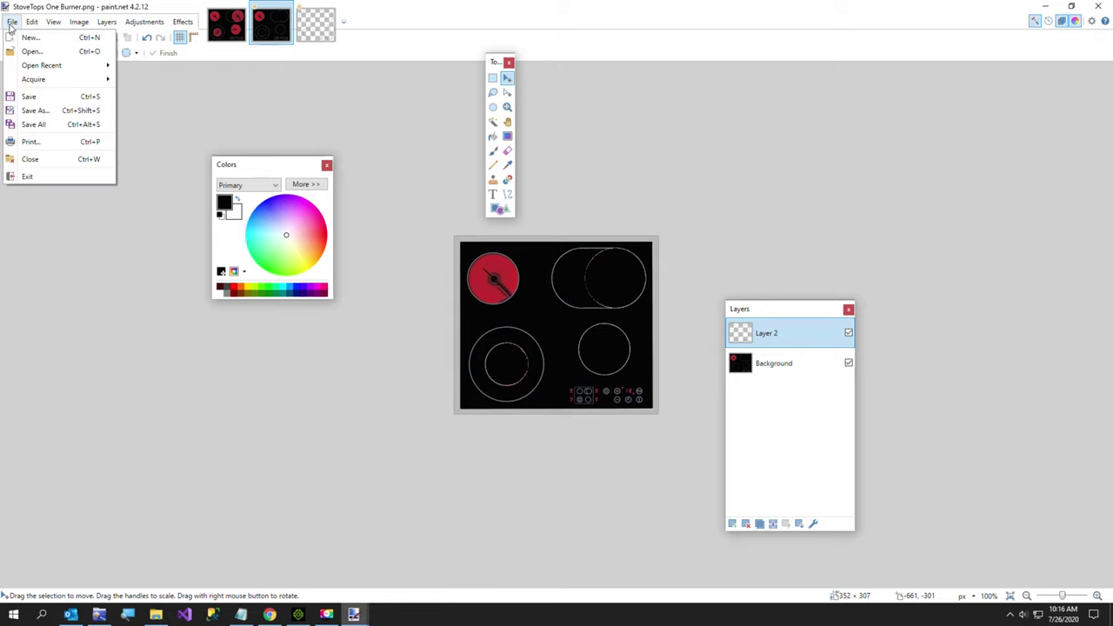
pyautogui.click(38, 95)
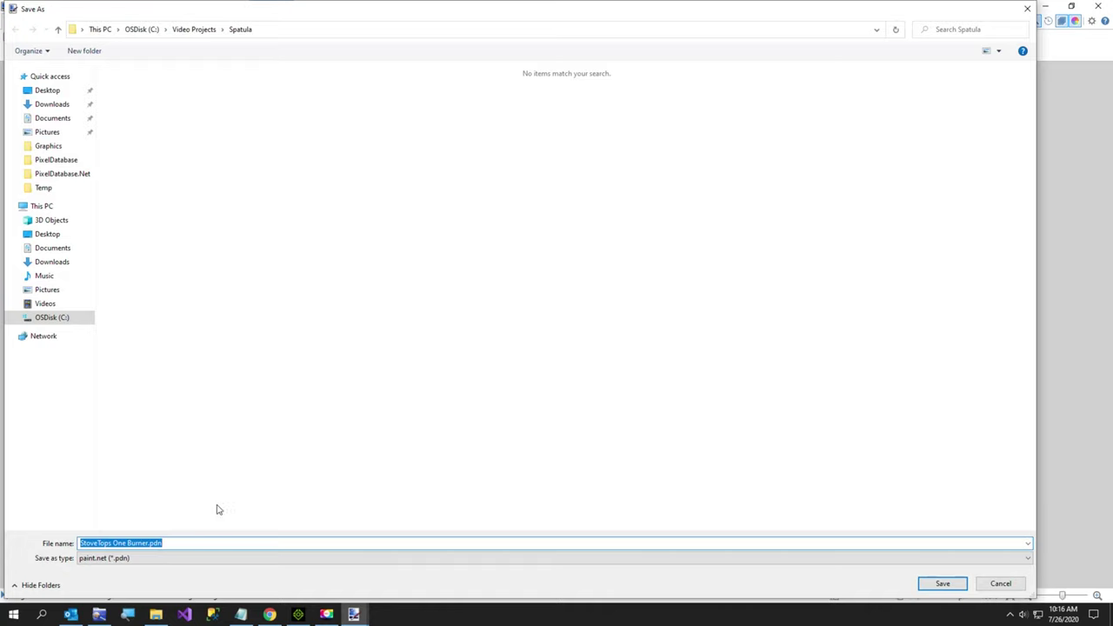
pyautogui.click(194, 564)
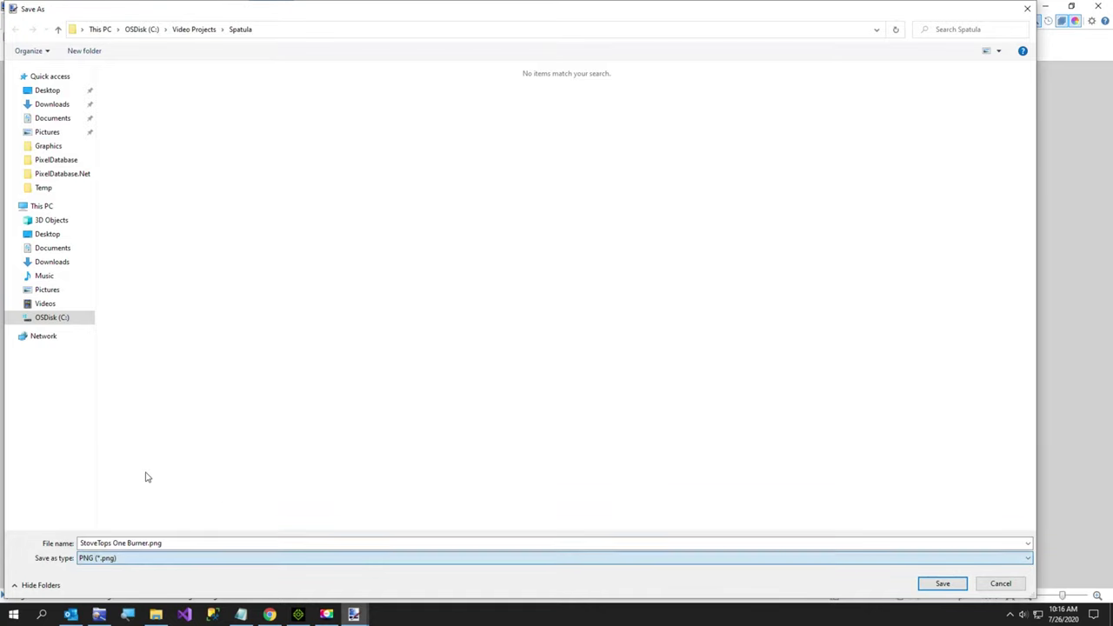
pyautogui.click(144, 468)
pyautogui.click(963, 588)
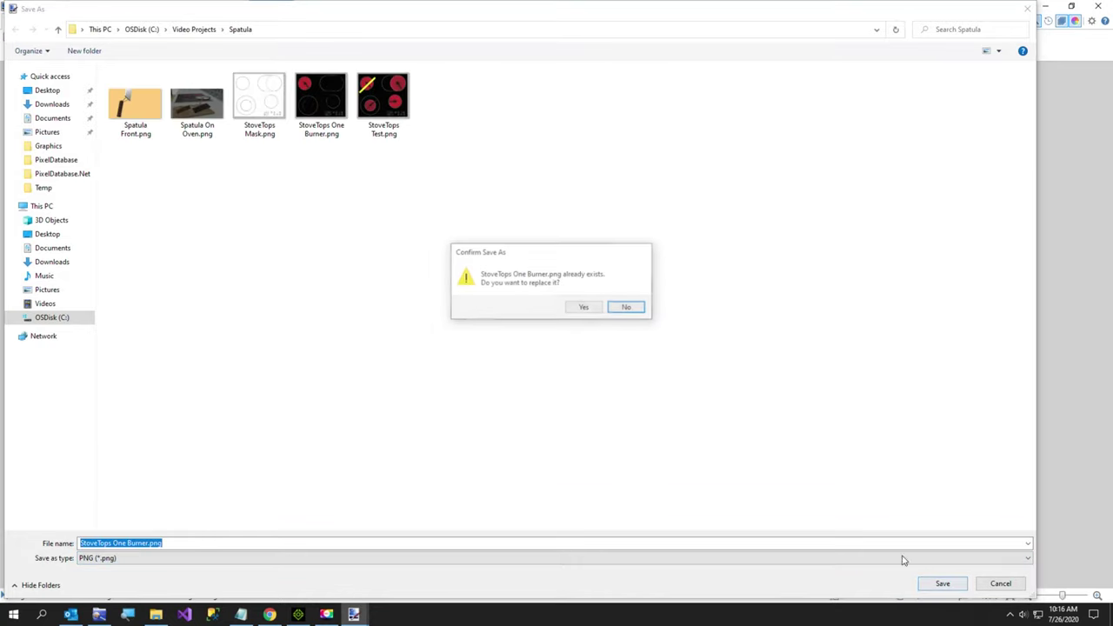
pyautogui.click(583, 307)
pyautogui.click(545, 402)
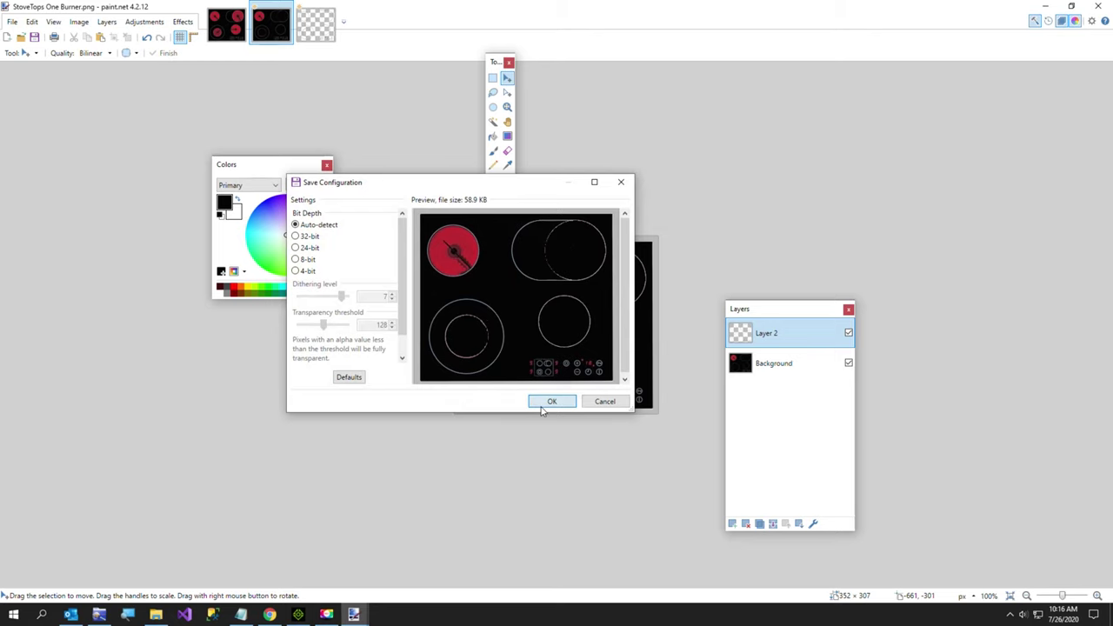
pyautogui.click(507, 334)
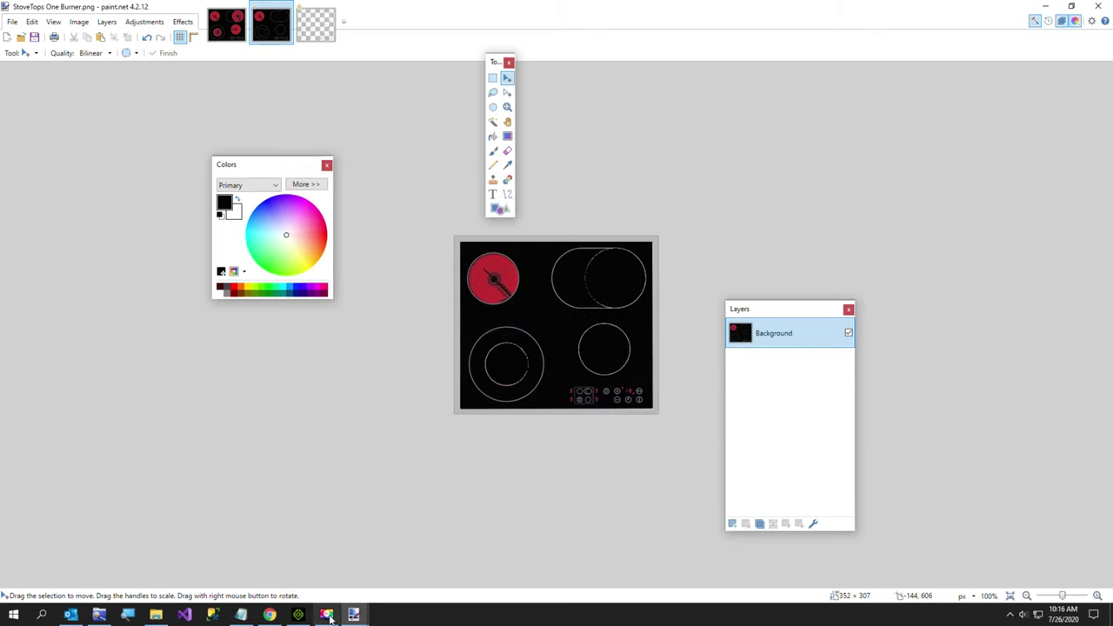
pyautogui.hotkey('alt', 'Tab')
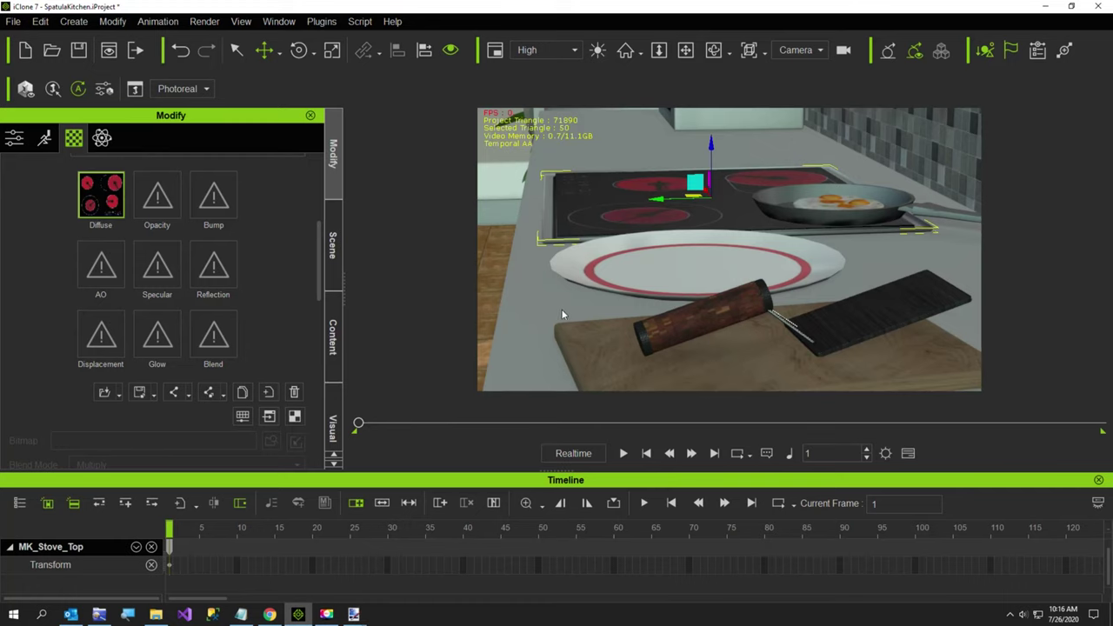
# Hide MK_Frying_Pan in the scene so the stove top is visible
pyautogui.moveTo(563, 315); pyautogui.dragTo(638, 365)
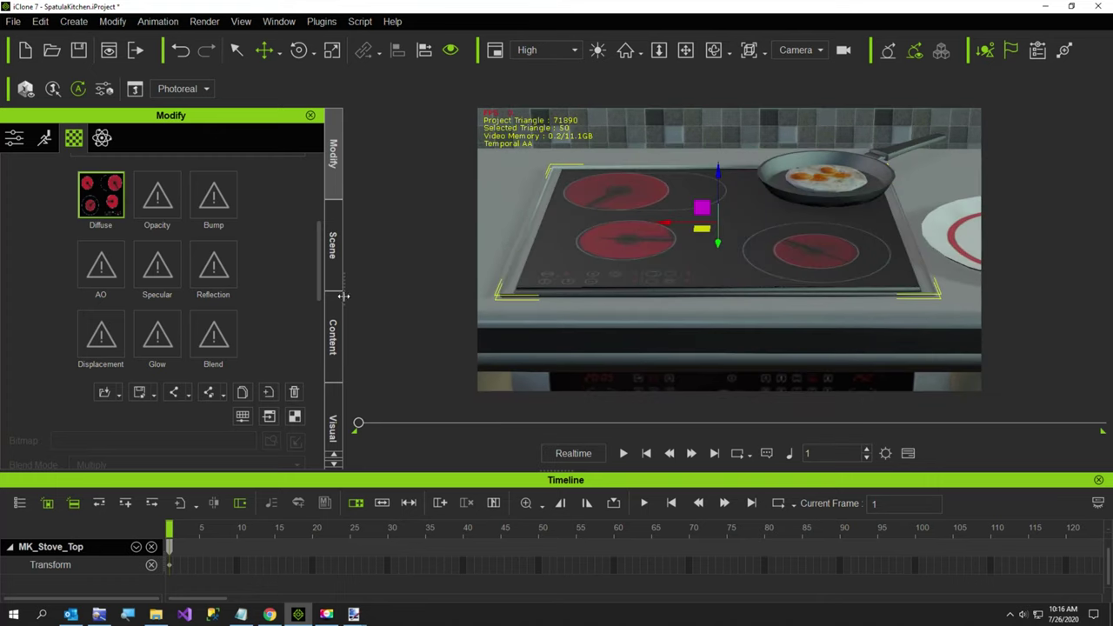
pyautogui.click(333, 247)
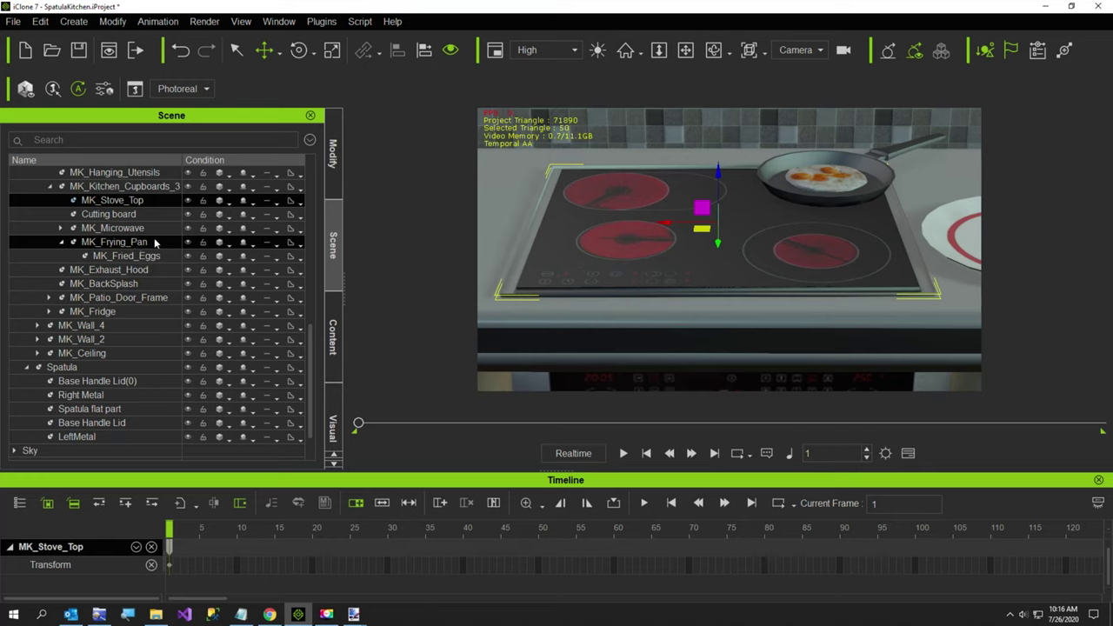
pyautogui.click(187, 243)
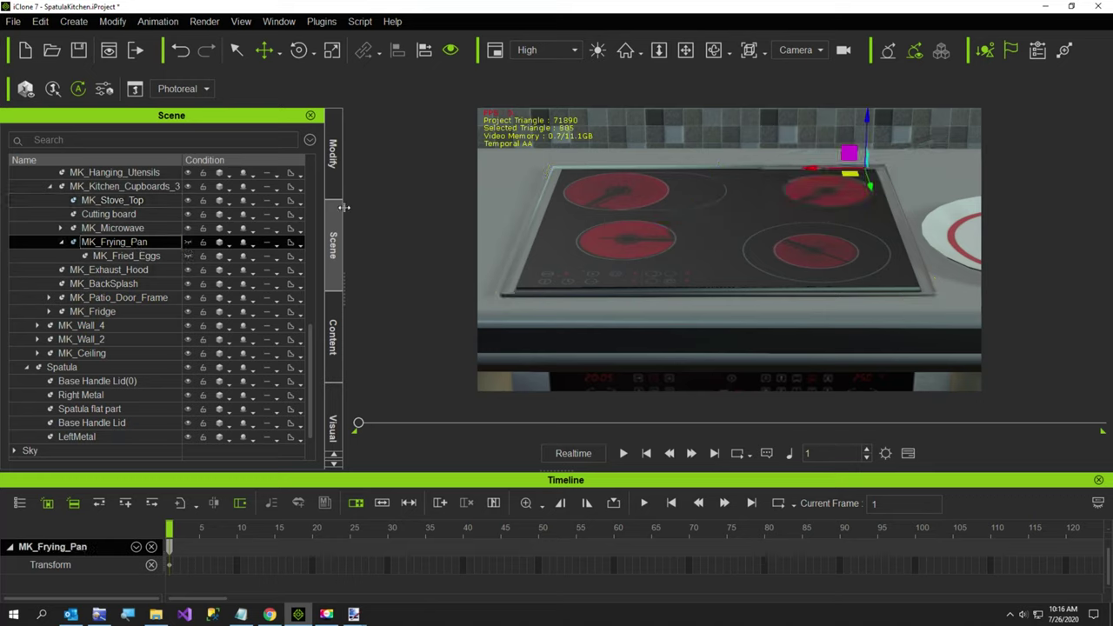
# Load StoveTops One Burner.png as MK_Stove_Top's Diffuse texture
pyautogui.click(121, 200)
pyautogui.click(332, 155)
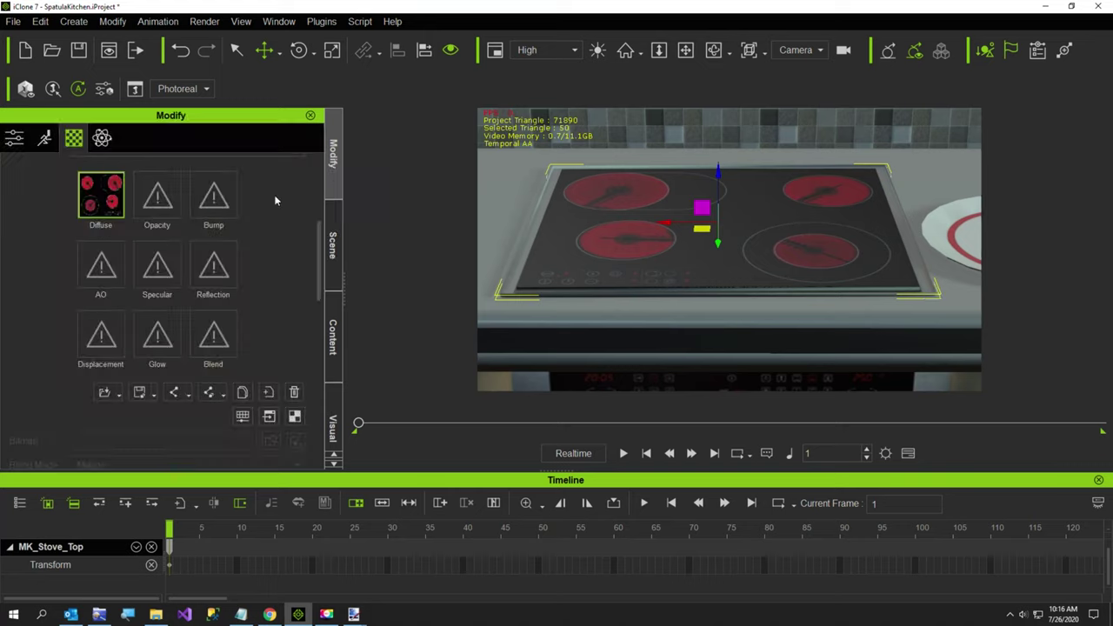
pyautogui.doubleClick(110, 203)
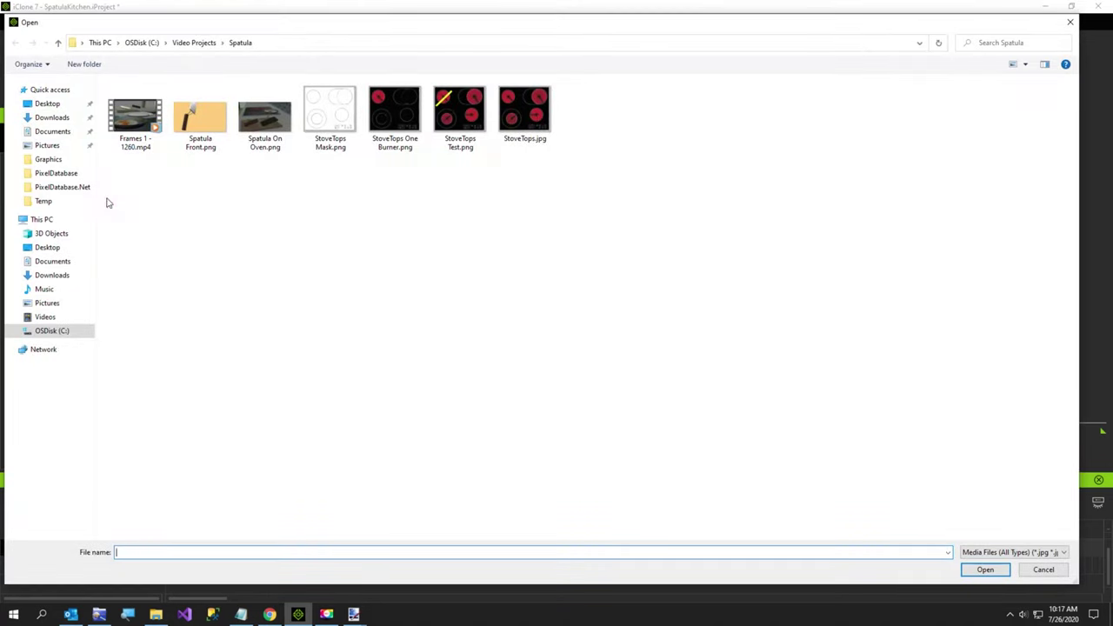
pyautogui.doubleClick(384, 114)
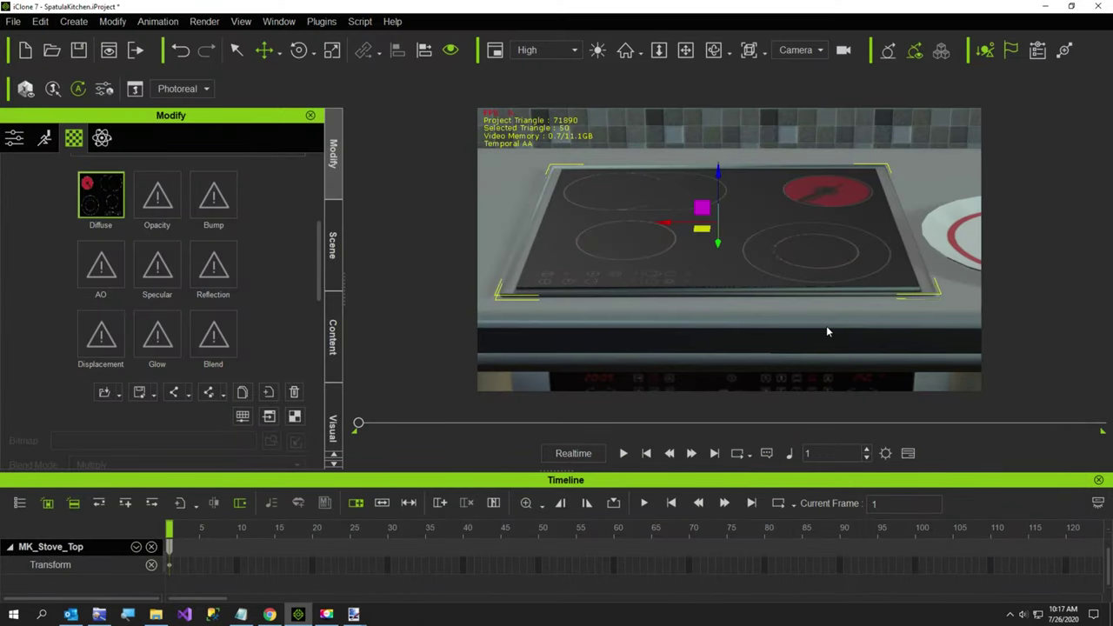
# Turn MK_Frying_Pan's visibility back on and orbit to check it sits on the burner
pyautogui.moveTo(842, 318); pyautogui.dragTo(740, 308)
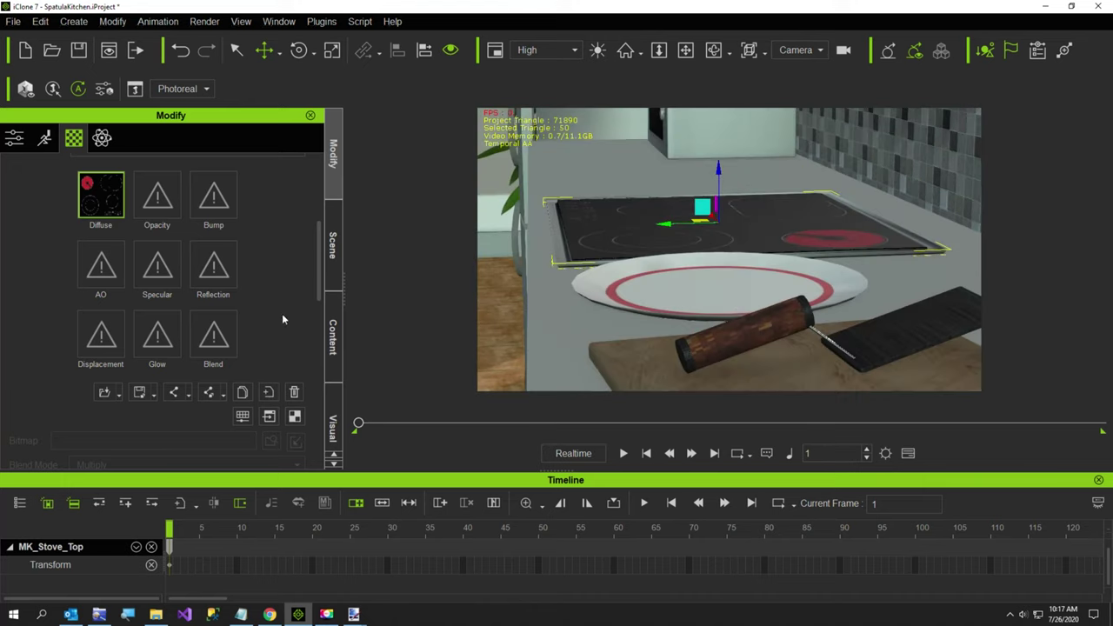
pyautogui.click(334, 259)
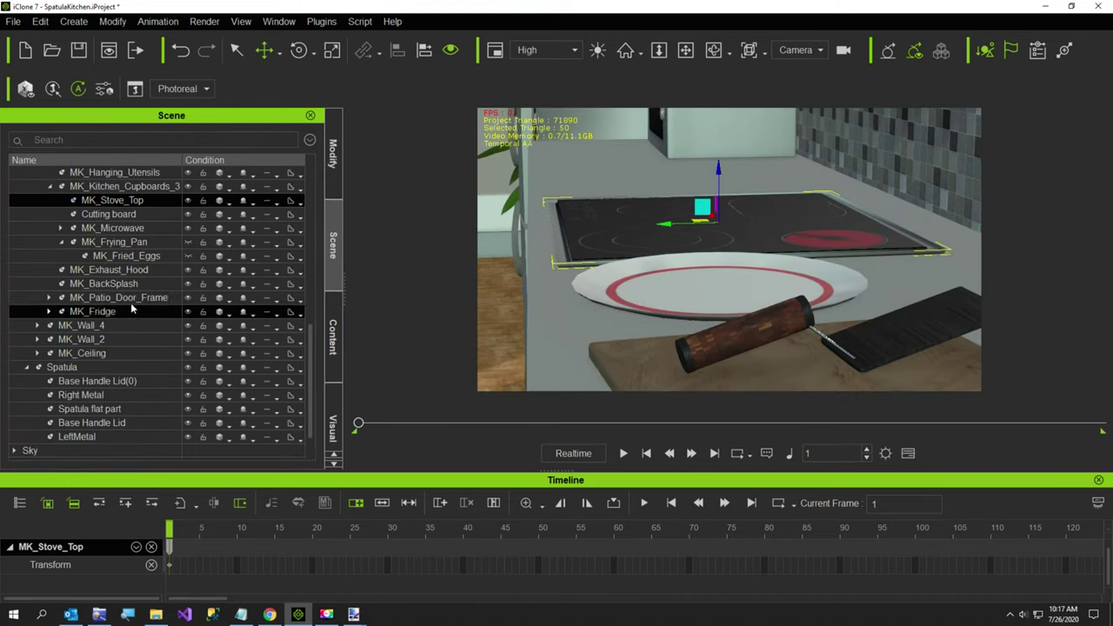
pyautogui.click(186, 244)
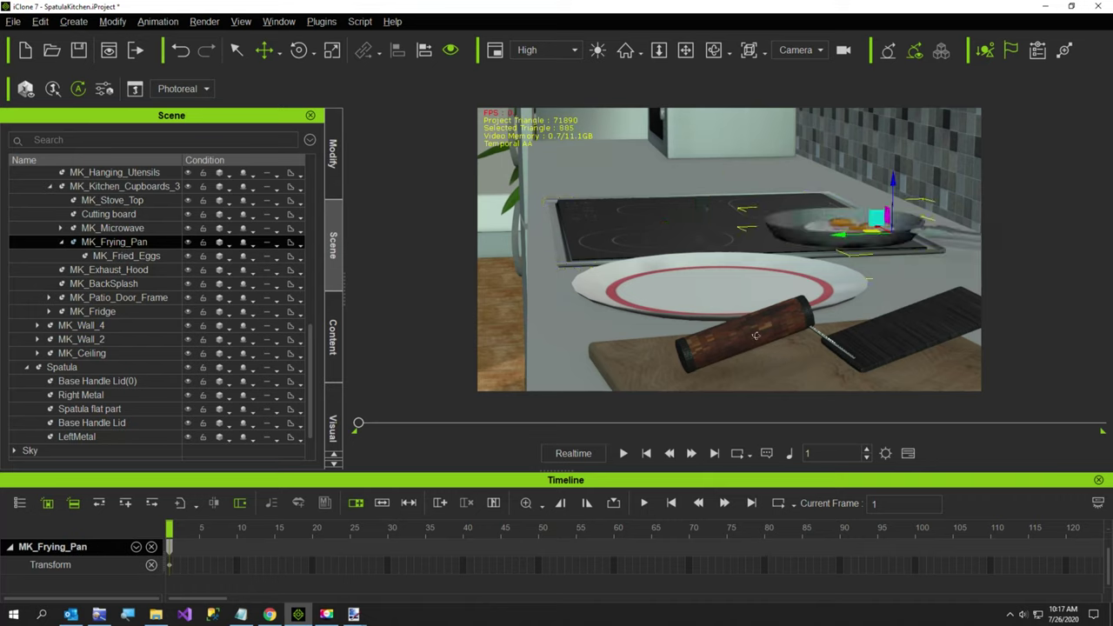
pyautogui.moveTo(755, 336)
pyautogui.mouseDown()
pyautogui.moveTo(753, 290)
pyautogui.moveTo(765, 339)
pyautogui.moveTo(759, 317)
pyautogui.moveTo(753, 342)
pyautogui.moveTo(748, 316)
pyautogui.moveTo(739, 336)
pyautogui.mouseUp()
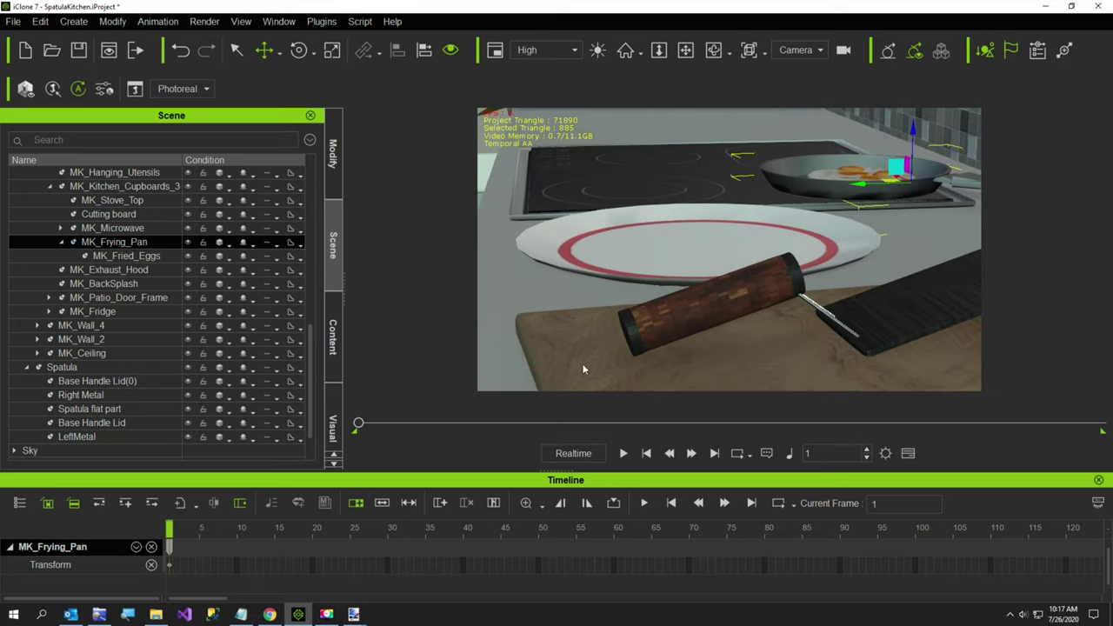